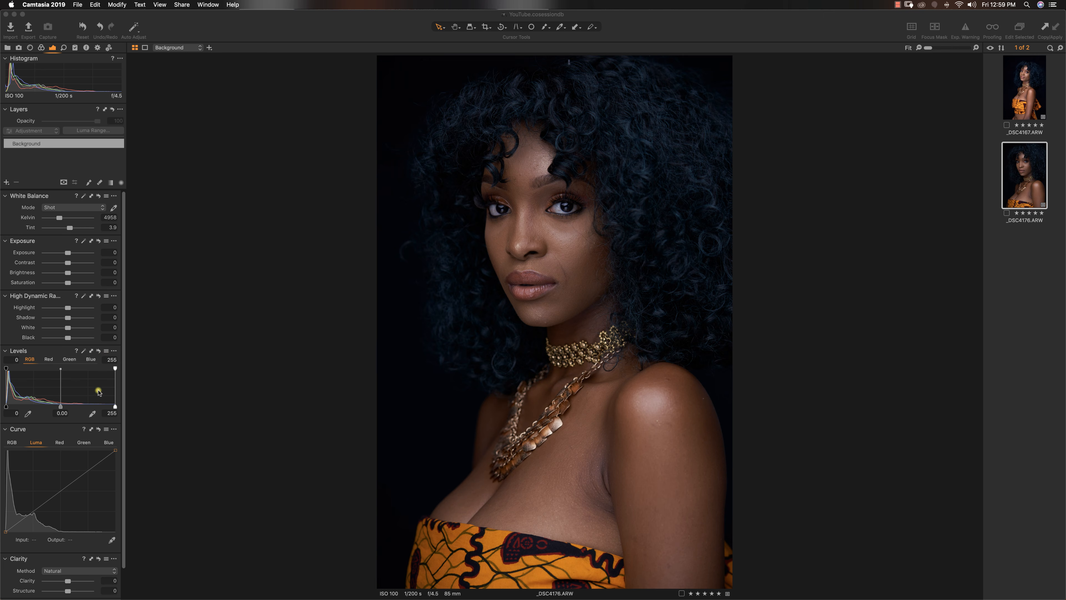
# Set the RGB levels input range to 4 for the shadows and 206 for the highlights, with the exposure warning turned on
pyautogui.moveTo(115, 407); pyautogui.dragTo(94, 405)
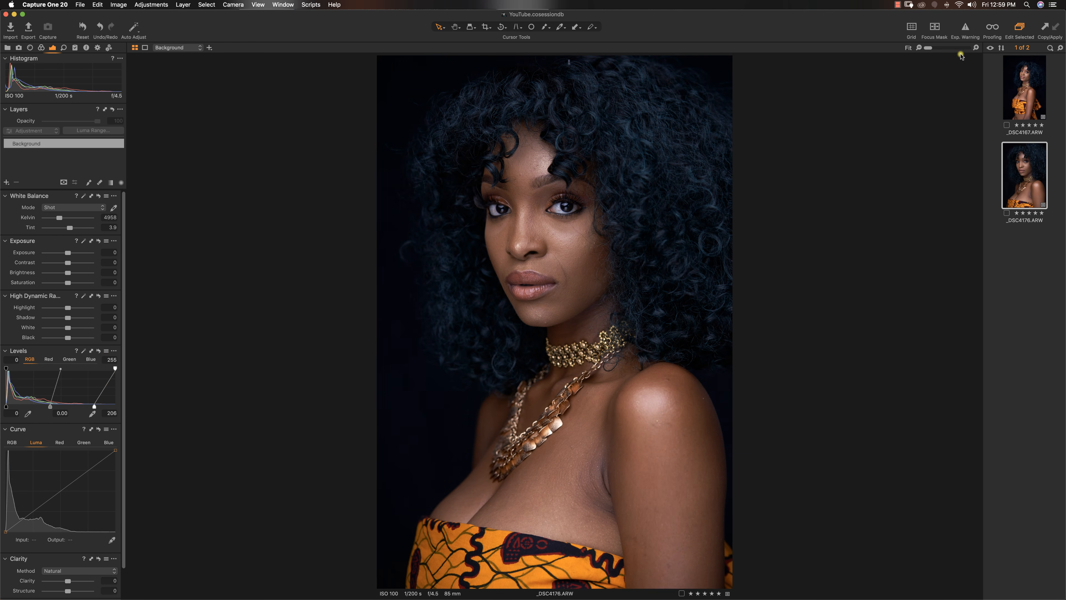
pyautogui.click(964, 29)
pyautogui.moveTo(6, 406); pyautogui.dragTo(7, 405)
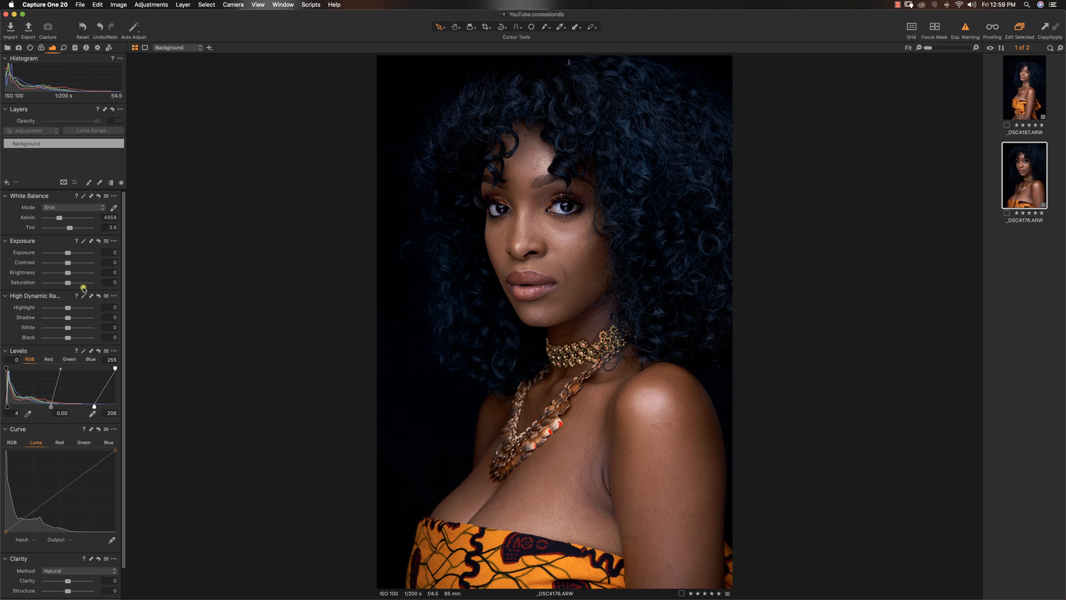
# Raise the High Dynamic Range shadows to 8, and slightly increase the saturation with the exposure warning turned off
pyautogui.moveTo(67, 318); pyautogui.dragTo(70, 318)
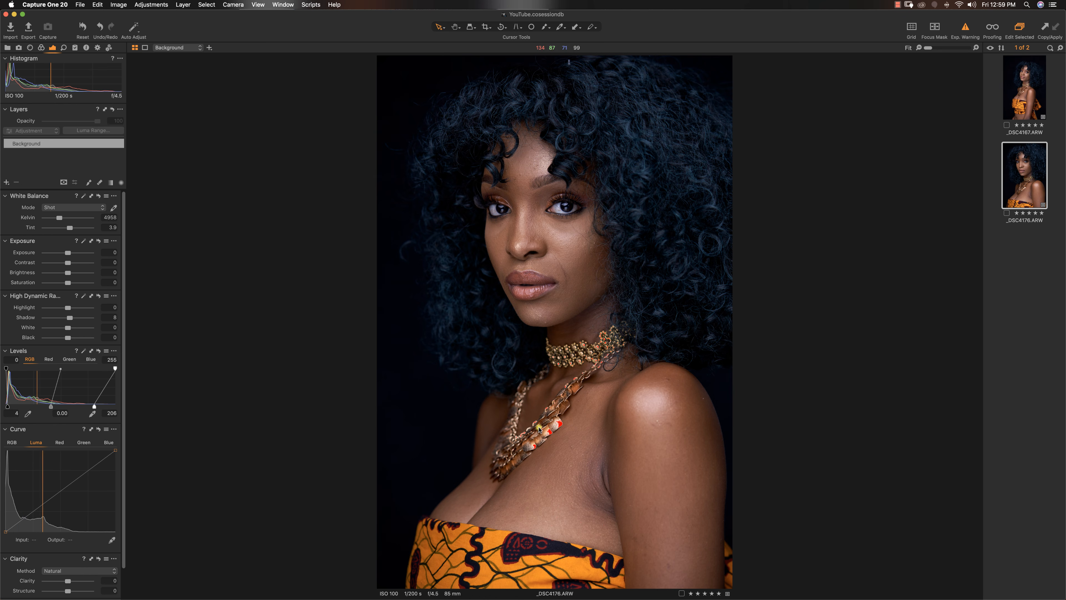
pyautogui.click(965, 27)
pyautogui.moveTo(68, 282); pyautogui.dragTo(70, 284)
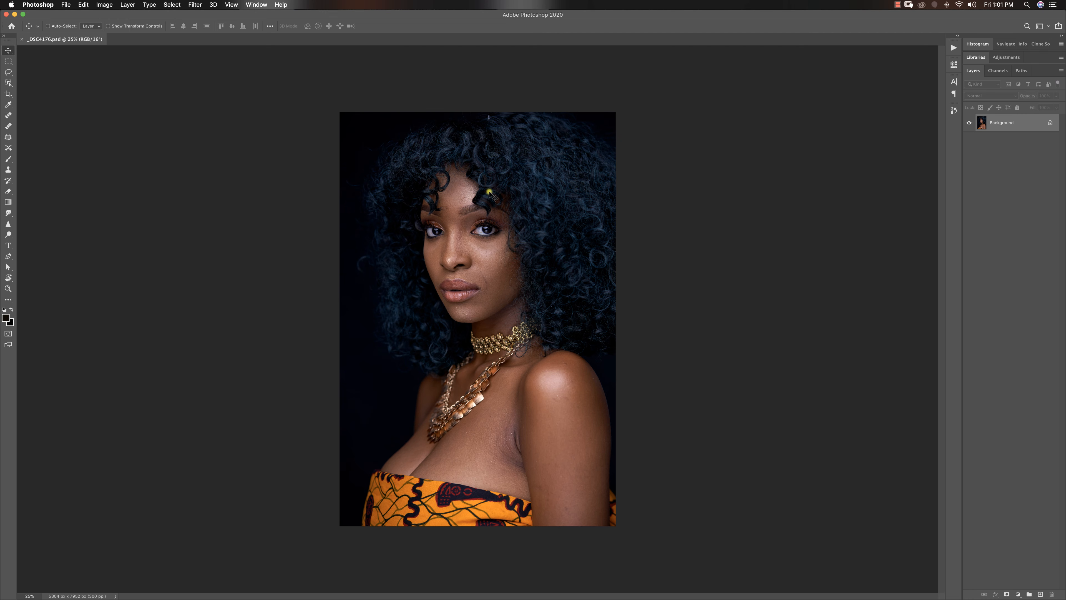
# Examine the portrait's face and skin up close and as a whole in Photoshop
pyautogui.press('z')
pyautogui.click(487, 272)
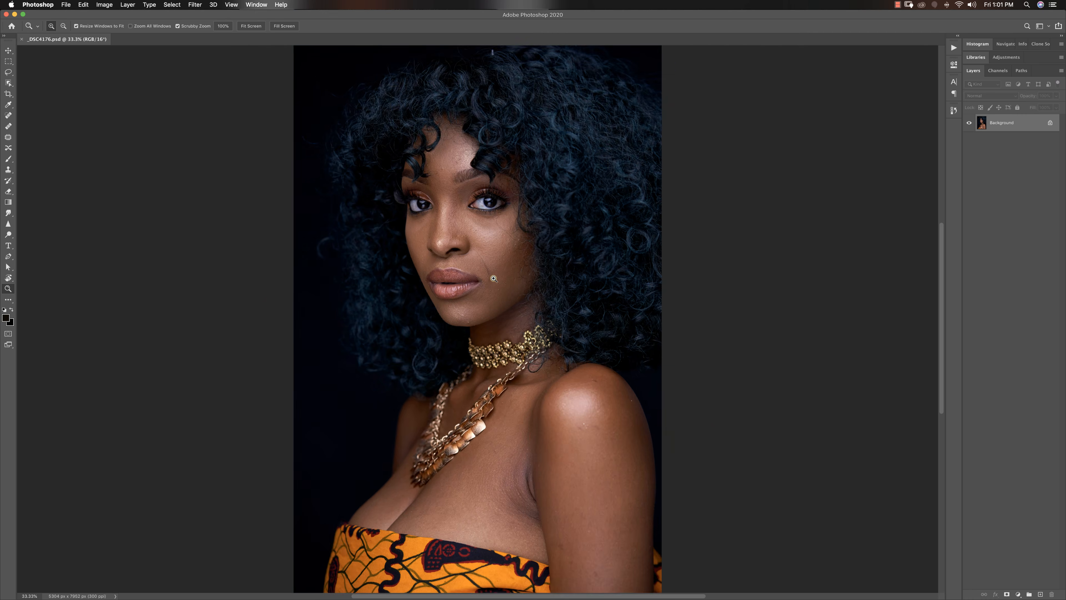
pyautogui.moveTo(501, 259); pyautogui.dragTo(453, 288)
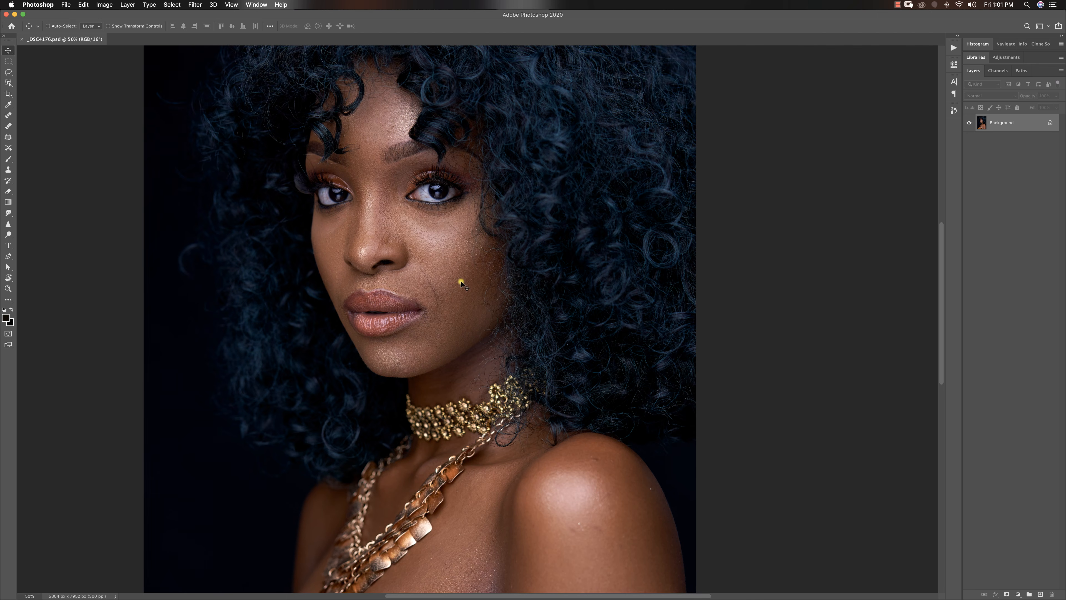
pyautogui.press('z')
pyautogui.keyDown('alt'); pyautogui.click(472, 278); pyautogui.keyUp('alt')
pyautogui.keyDown('alt'); pyautogui.click(453, 368); pyautogui.keyUp('alt')
pyautogui.keyDown('alt'); pyautogui.click(470, 389); pyautogui.keyUp('alt')
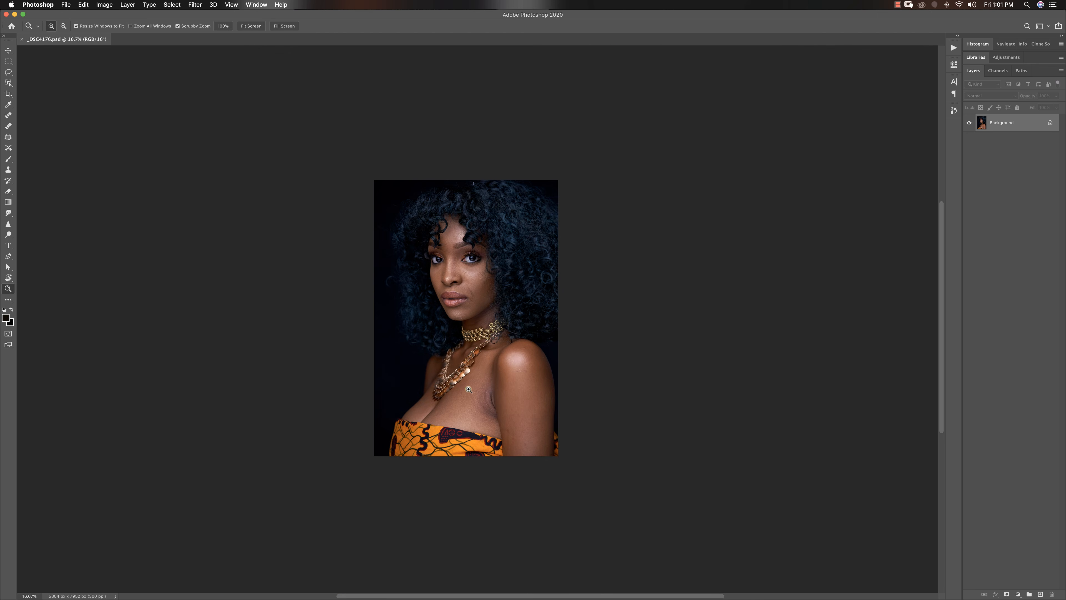
pyautogui.click(471, 360)
pyautogui.click(479, 369)
pyautogui.press('v')
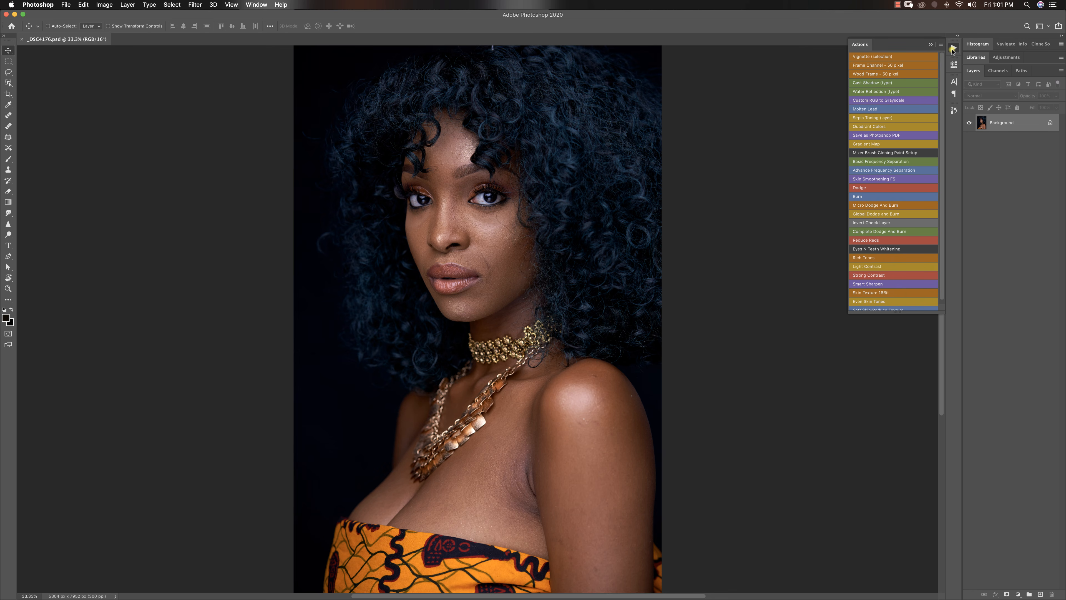
# Run the Advance Frequency Separation action on the portrait with a Gaussian Blur radius of 14 pixels
pyautogui.click(954, 48)
pyautogui.click(877, 169)
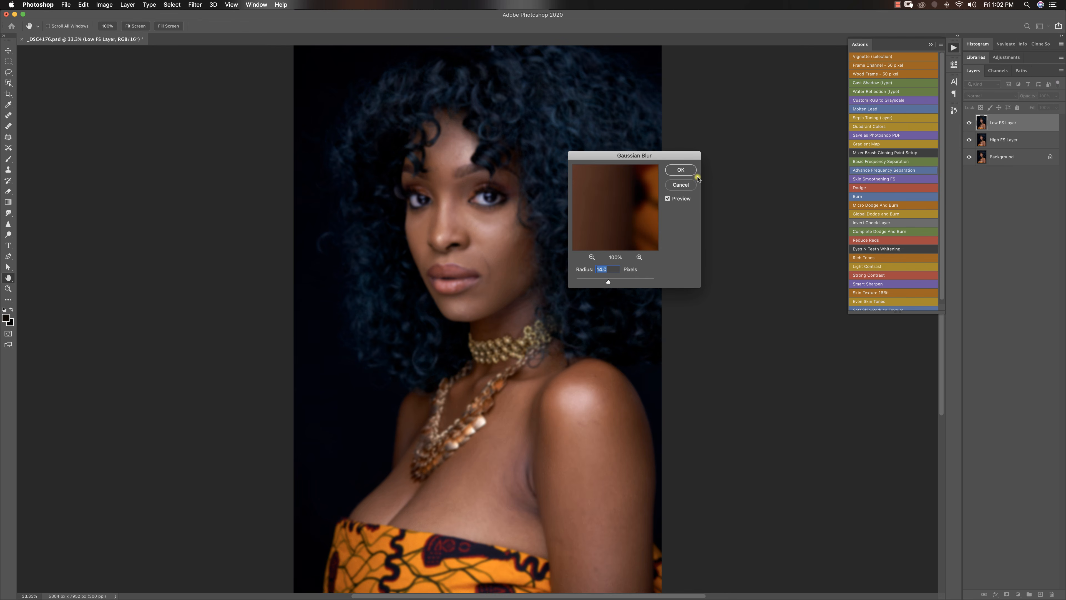
pyautogui.click(663, 168)
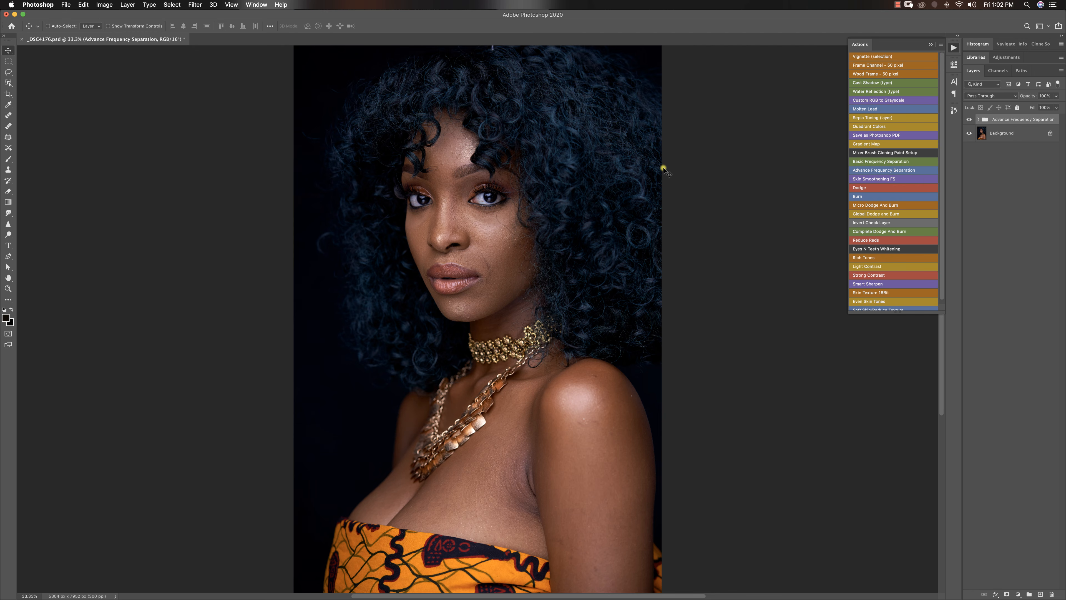
# Clone clean skin texture over the forehead blemishes on the High FS Layer copy inside the frequency separation group
pyautogui.press('z')
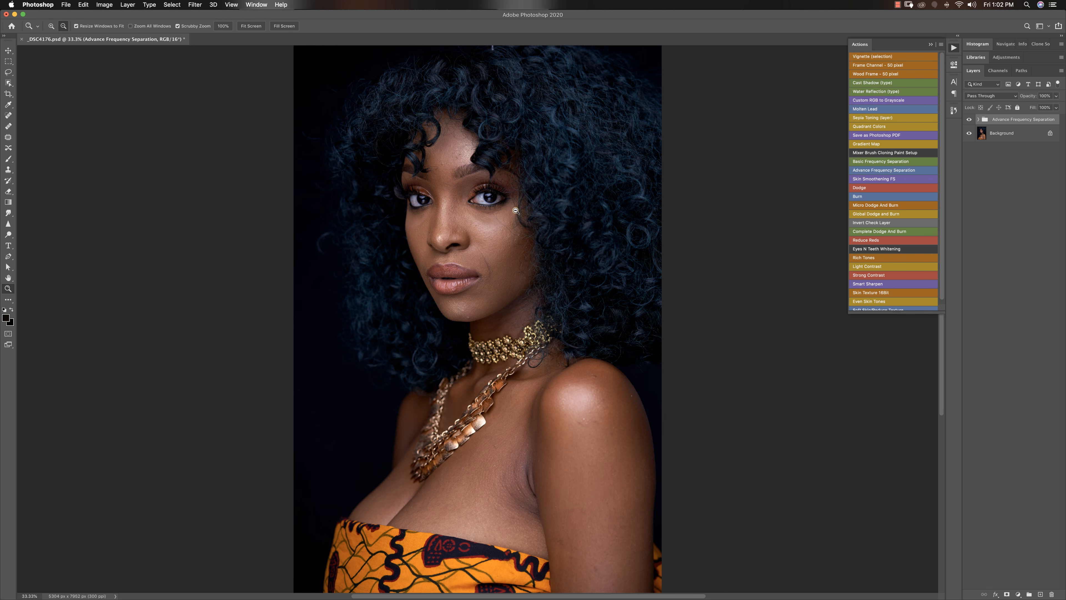
pyautogui.click(490, 225)
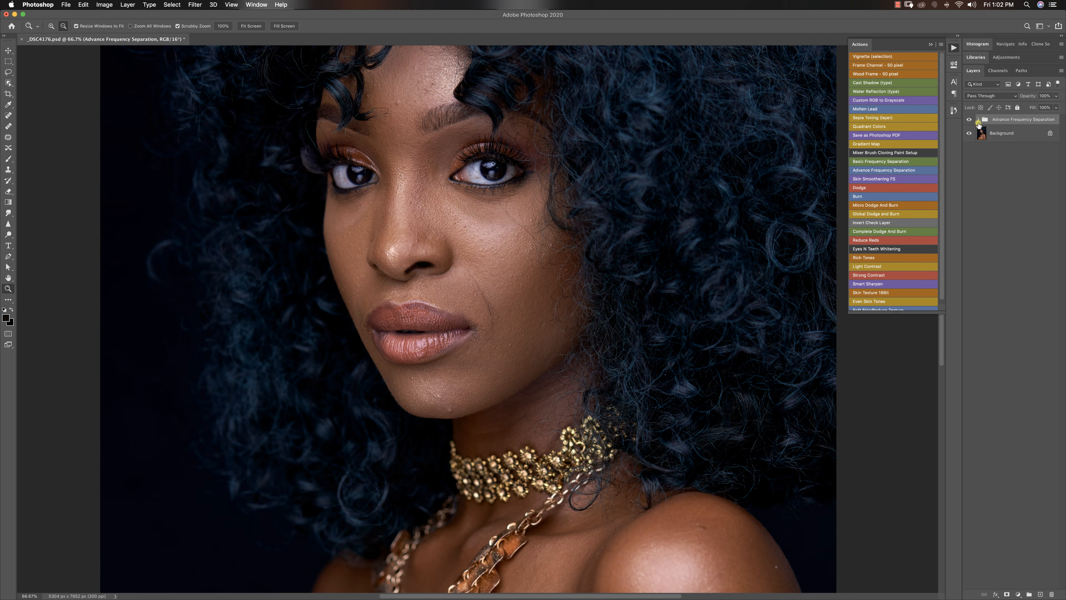
pyautogui.click(978, 121)
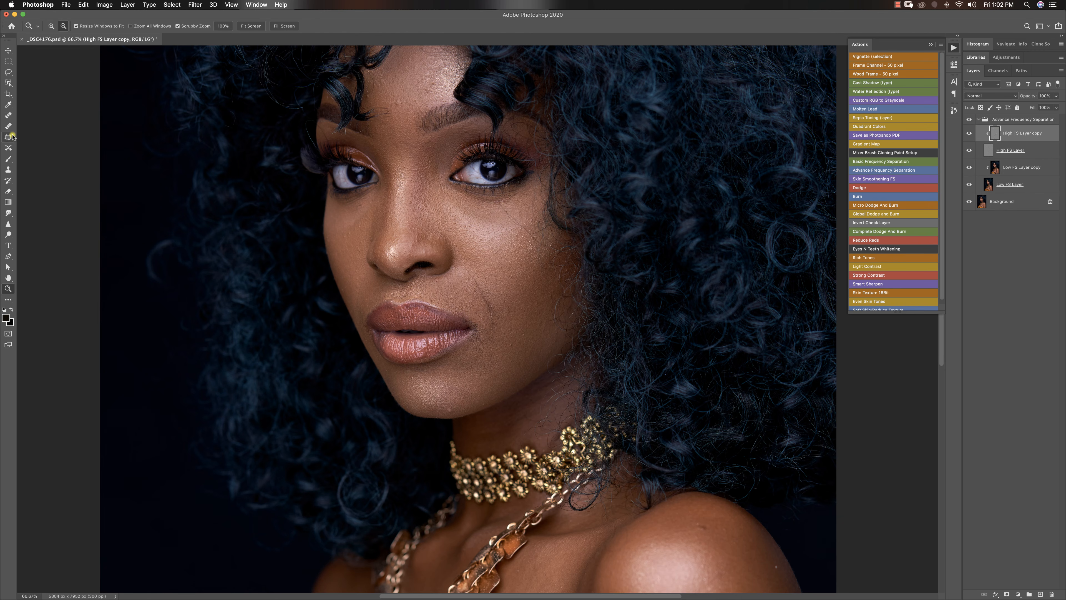
pyautogui.click(8, 169)
pyautogui.scroll(3, 424, 199)
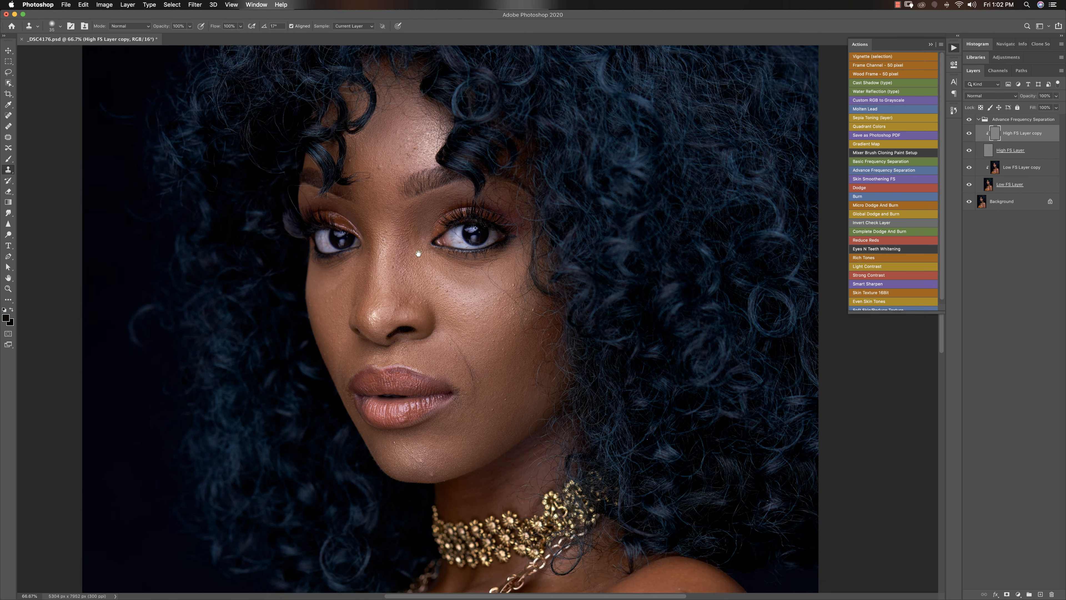
pyautogui.press('z')
pyautogui.click(430, 194)
pyautogui.press('s')
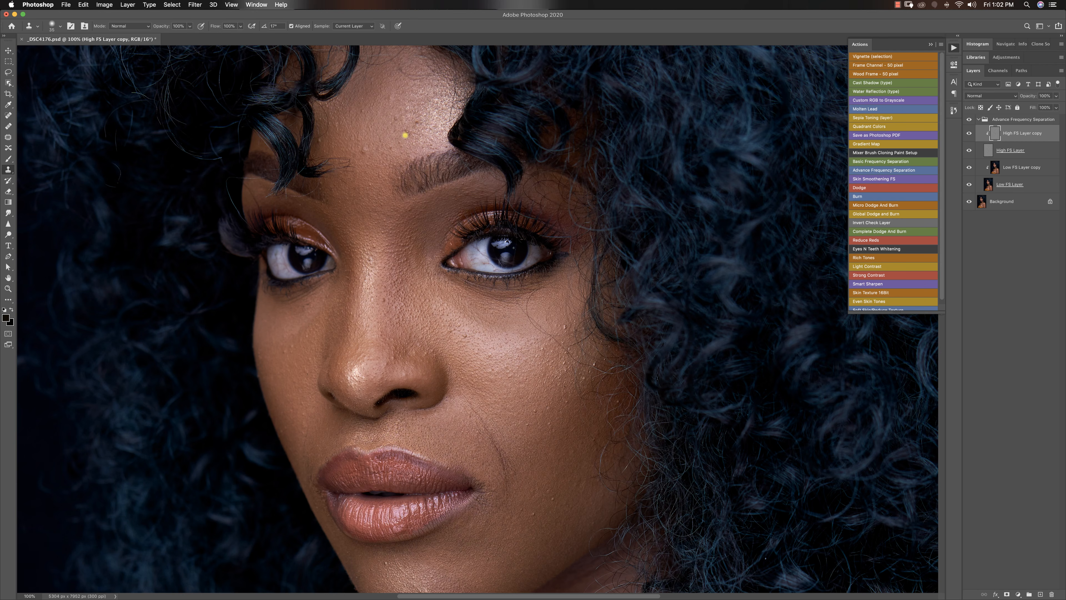
pyautogui.keyDown('alt'); pyautogui.click(393, 123); pyautogui.keyUp('alt')
pyautogui.moveTo(404, 145)
pyautogui.mouseDown()
pyautogui.moveTo(401, 105)
pyautogui.moveTo(401, 151)
pyautogui.mouseUp()
pyautogui.press('[')
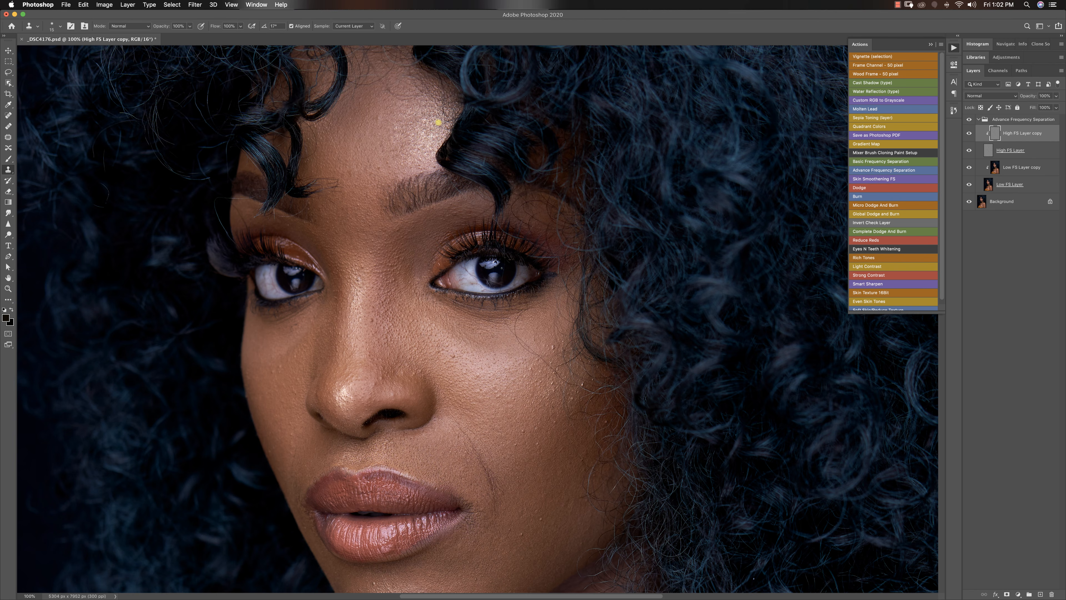
pyautogui.click(445, 101)
# Clone out the blemishes around the nose and on both cheeks with a larger Clone Stamp brush
pyautogui.moveTo(440, 260); pyautogui.dragTo(453, 182)
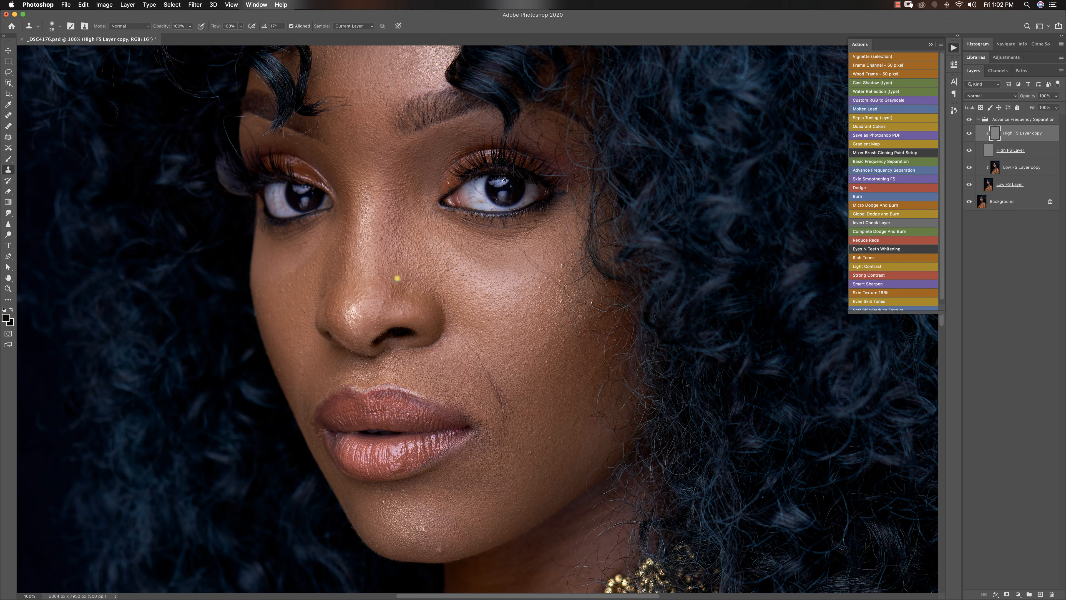
pyautogui.press(']')
pyautogui.press(']')
pyautogui.click(380, 242)
pyautogui.click(308, 242)
pyautogui.click(533, 350)
pyautogui.keyDown('alt'); pyautogui.click(600, 306); pyautogui.keyUp('alt')
pyautogui.click(592, 303)
# Clone clean skin texture over the crease running from the mouth corner up the cheek
pyautogui.keyDown('alt'); pyautogui.click(500, 424); pyautogui.keyUp('alt')
pyautogui.moveTo(508, 422)
pyautogui.mouseDown()
pyautogui.moveTo(494, 390)
pyautogui.moveTo(516, 405)
pyautogui.moveTo(506, 385)
pyautogui.moveTo(486, 392)
pyautogui.moveTo(477, 356)
pyautogui.mouseUp()
pyautogui.keyDown('alt'); pyautogui.click(501, 422); pyautogui.keyUp('alt')
pyautogui.click(505, 410)
pyautogui.moveTo(474, 352); pyautogui.dragTo(464, 338)
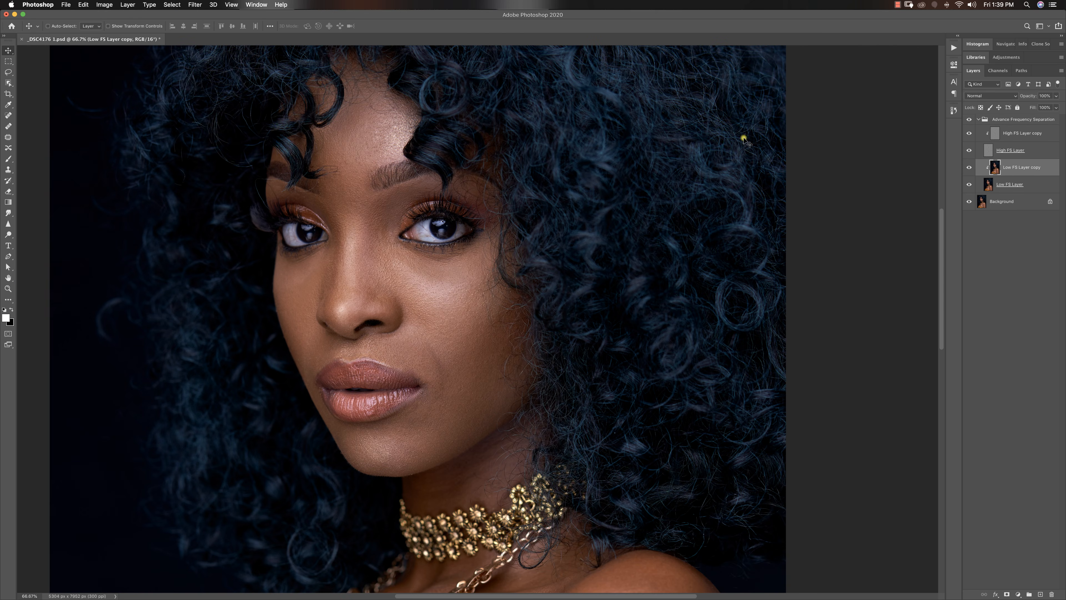
# Compare the portrait with the High FS Layer copy hidden and shown, then view the retouched image as a whole
pyautogui.click(1015, 134)
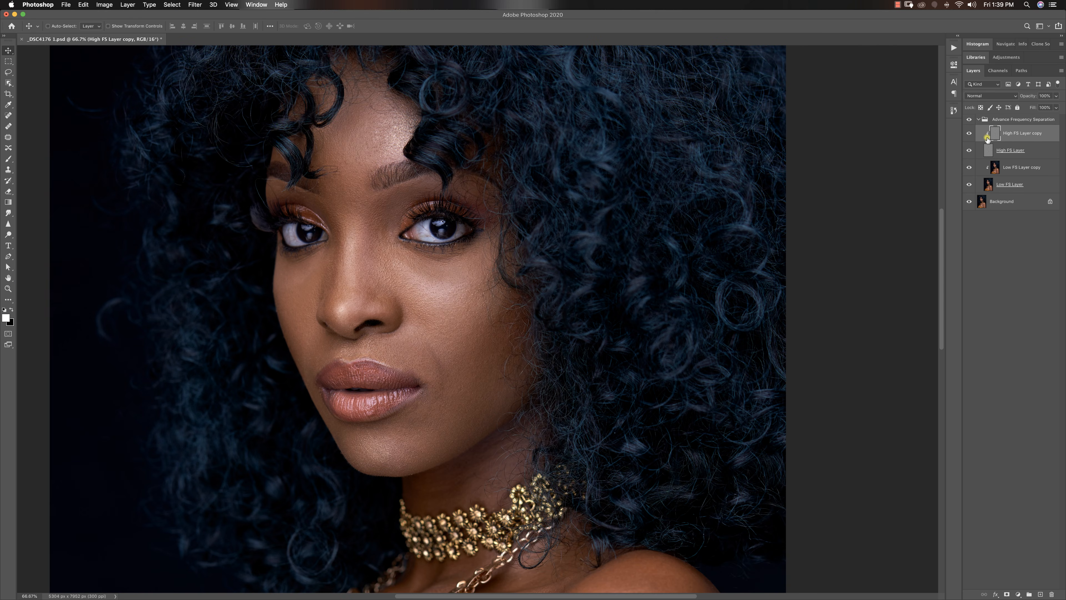
pyautogui.click(969, 133)
pyautogui.click(969, 135)
pyautogui.click(969, 135)
pyautogui.click(970, 134)
pyautogui.press('z')
pyautogui.keyDown('alt'); pyautogui.click(405, 258); pyautogui.keyUp('alt')
pyautogui.keyDown('alt'); pyautogui.click(415, 262); pyautogui.keyUp('alt')
pyautogui.keyDown('alt'); pyautogui.click(425, 280); pyautogui.keyUp('alt')
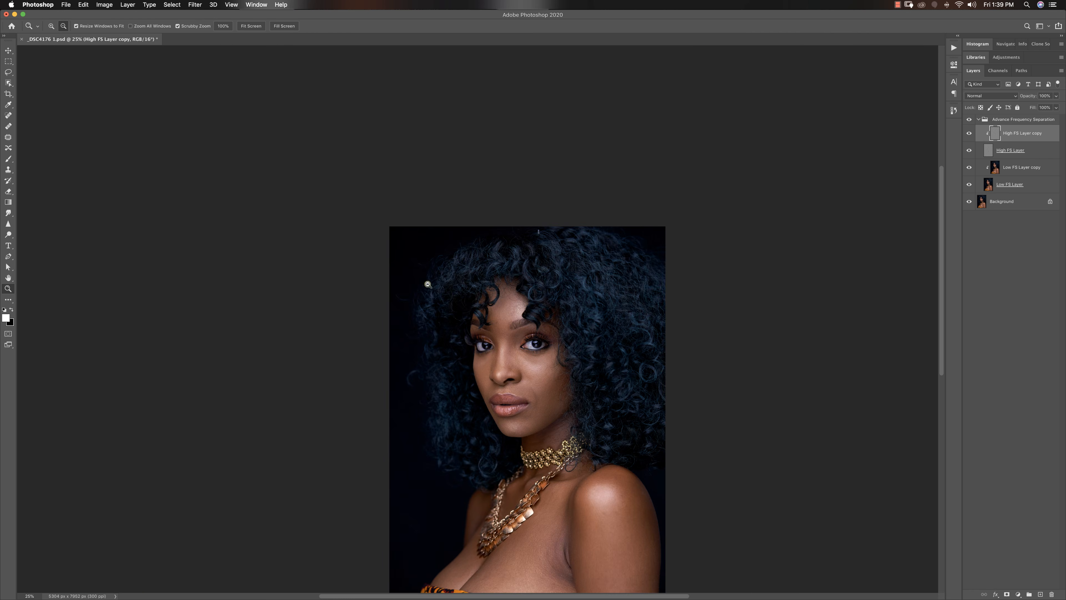
pyautogui.keyDown('alt'); pyautogui.click(512, 350); pyautogui.keyUp('alt')
pyautogui.press('super+0')
pyautogui.press('v')
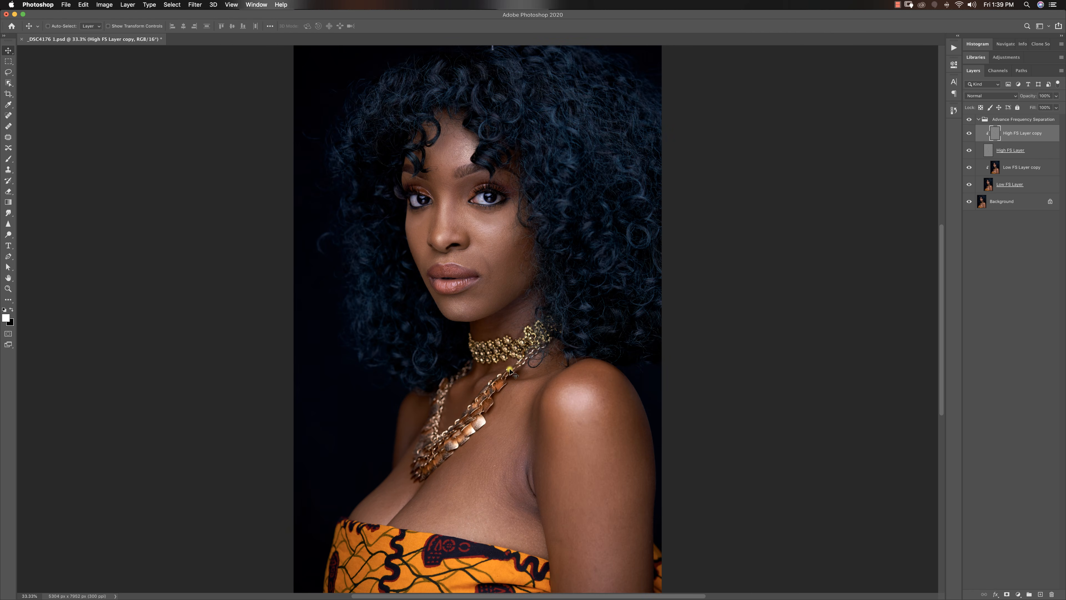
# Activate the Mixer Brush tool in place of the regular Brush tool
pyautogui.hscroll(3, 510, 370)
pyautogui.press('z')
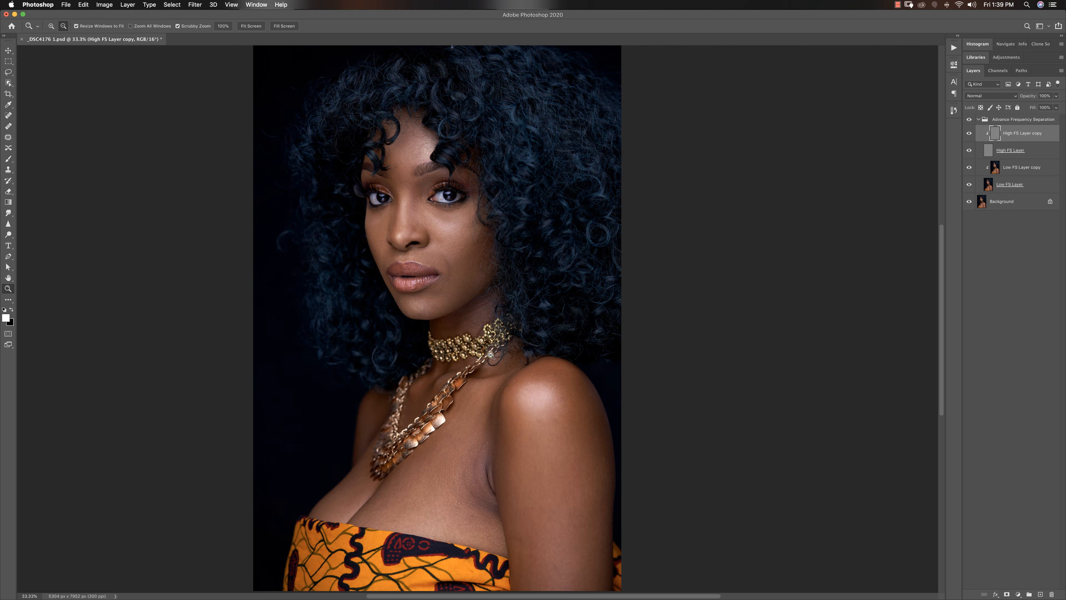
pyautogui.click(490, 355)
pyautogui.click(8, 159)
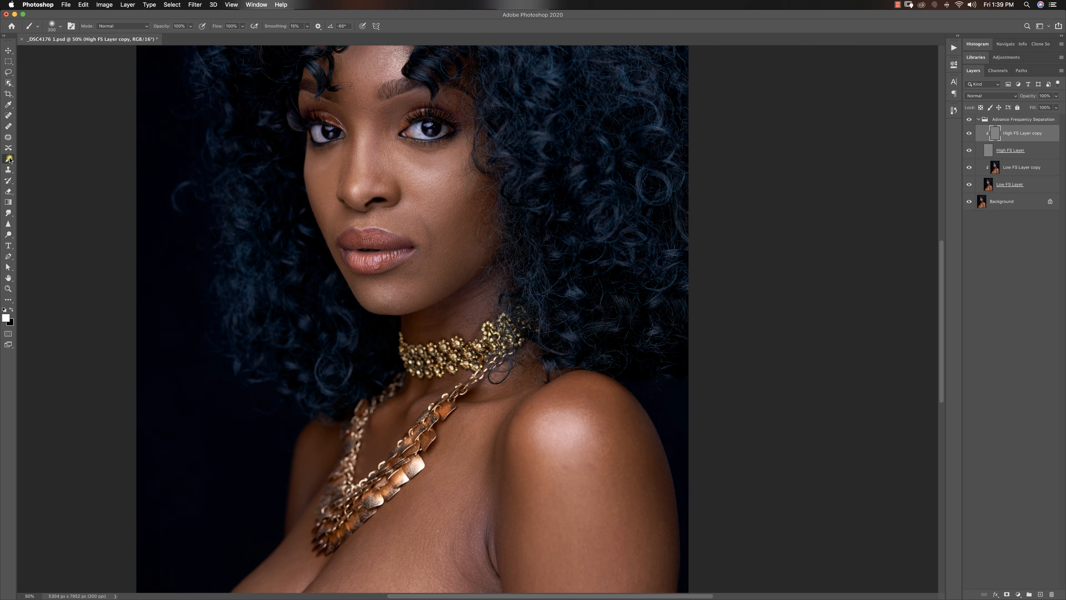
pyautogui.rightClick(9, 160)
pyautogui.click(46, 173)
pyautogui.rightClick(8, 160)
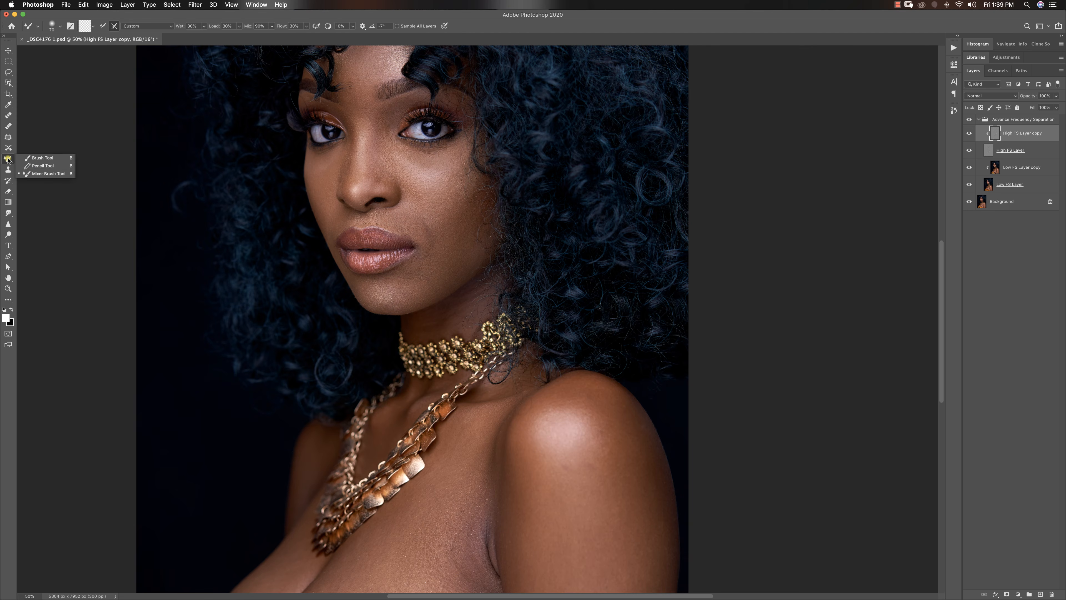
pyautogui.click(28, 174)
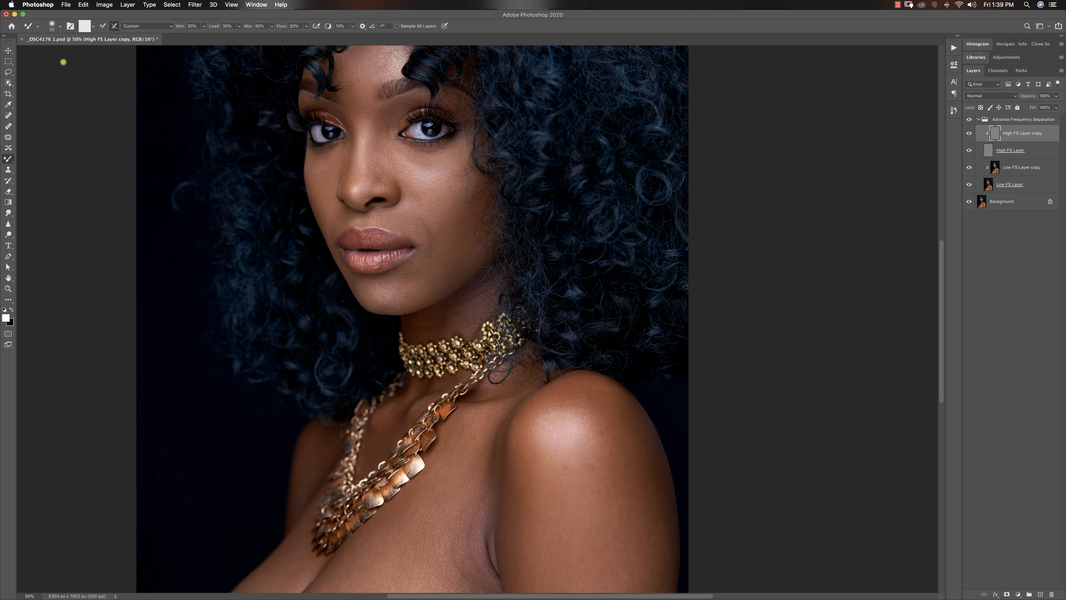
# Check where the Mixer Brush Tool is listed in the toolbar customization settings, and close them
pyautogui.click(83, 4)
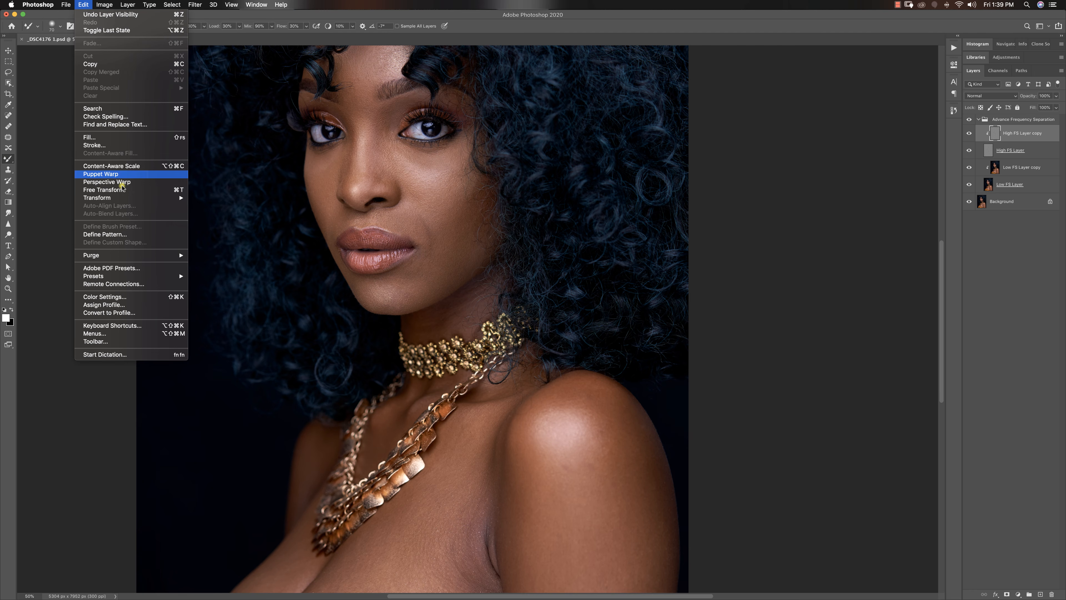
pyautogui.click(104, 341)
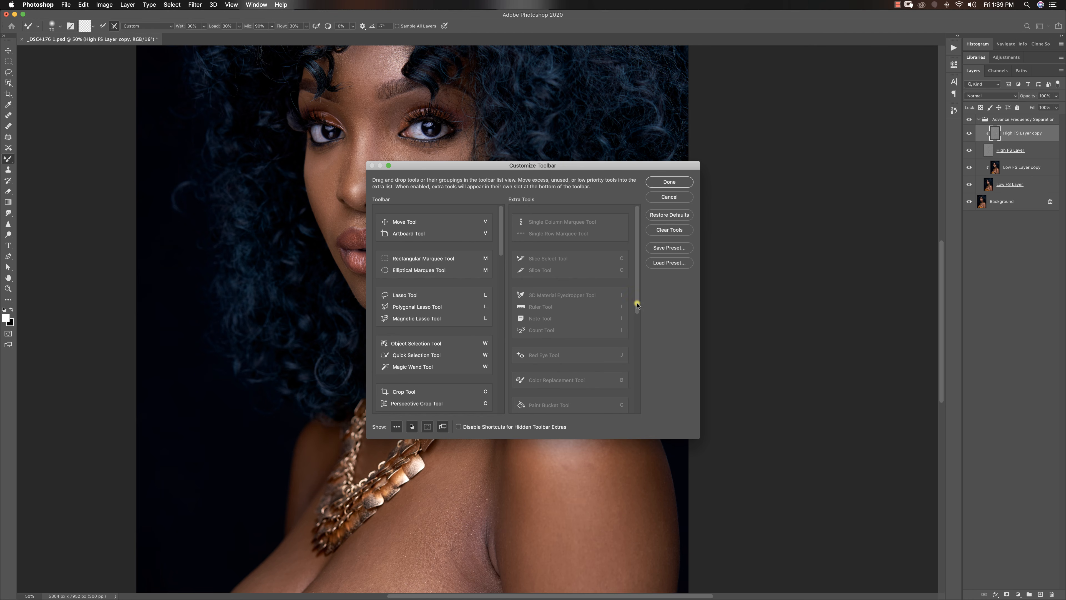
pyautogui.scroll(-3, 594, 285)
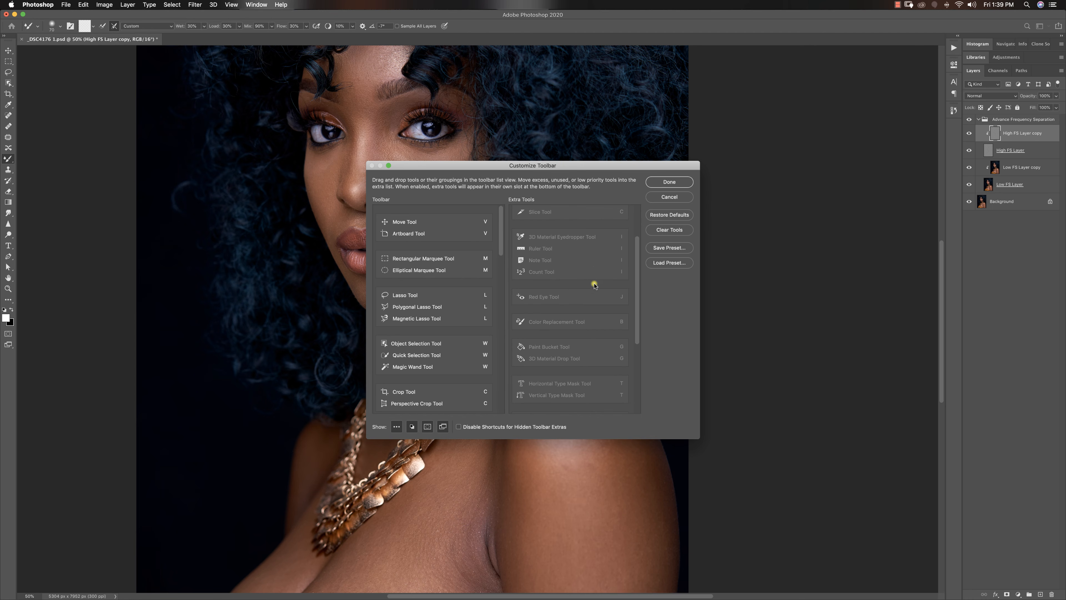
pyautogui.moveTo(581, 348); pyautogui.dragTo(436, 357)
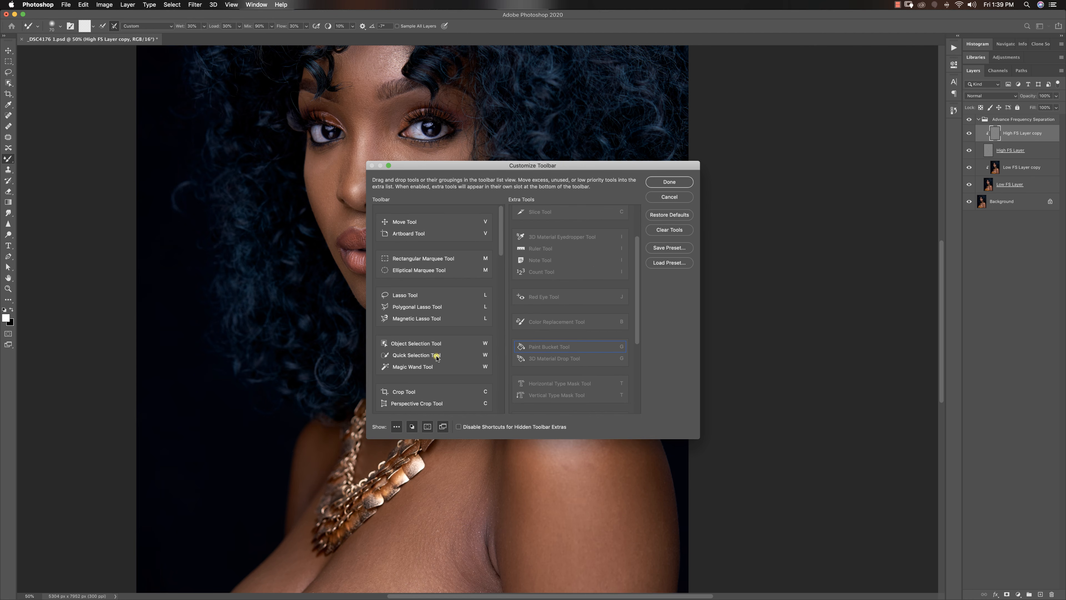
pyautogui.moveTo(501, 248); pyautogui.dragTo(493, 302)
pyautogui.click(425, 356)
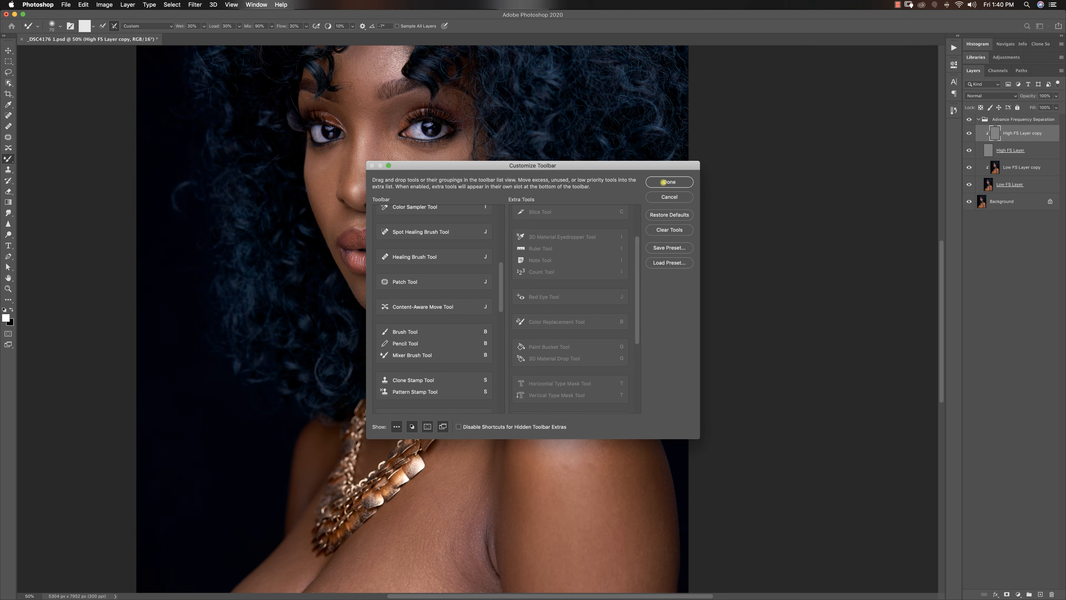
pyautogui.click(668, 182)
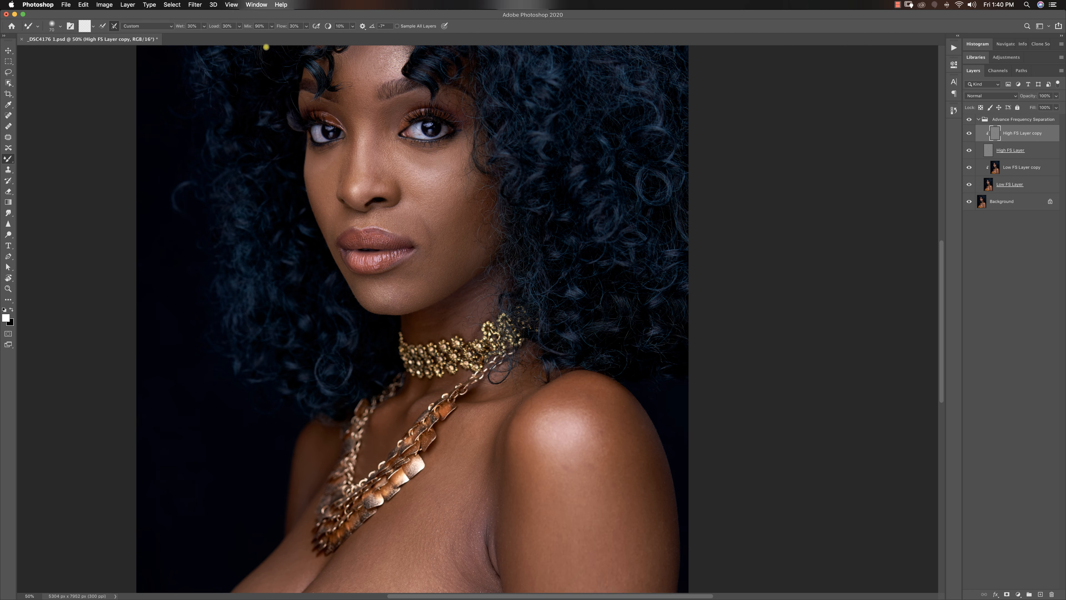
pyautogui.press('z')
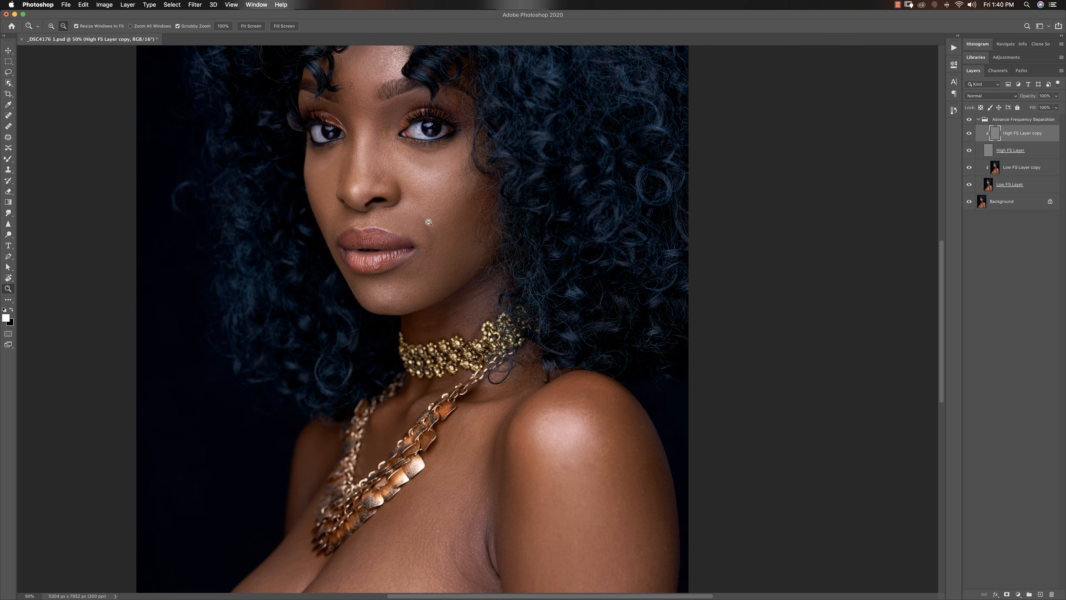
pyautogui.keyDown('alt'); pyautogui.click(433, 227); pyautogui.keyUp('alt')
pyautogui.keyDown('alt'); pyautogui.click(536, 359); pyautogui.keyUp('alt')
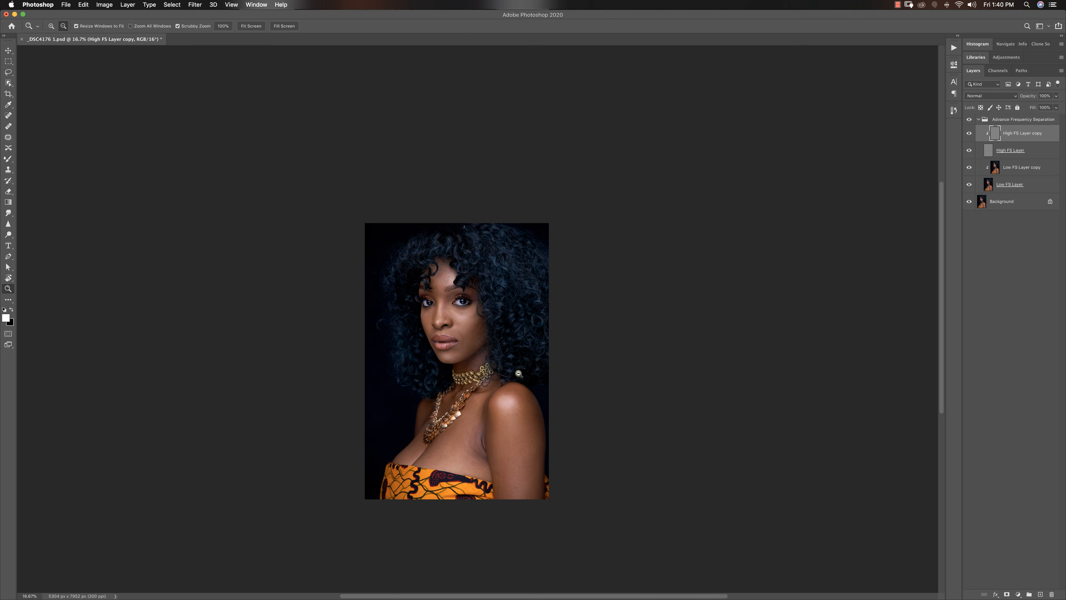
pyautogui.click(484, 363)
pyautogui.click(484, 364)
pyautogui.press('b')
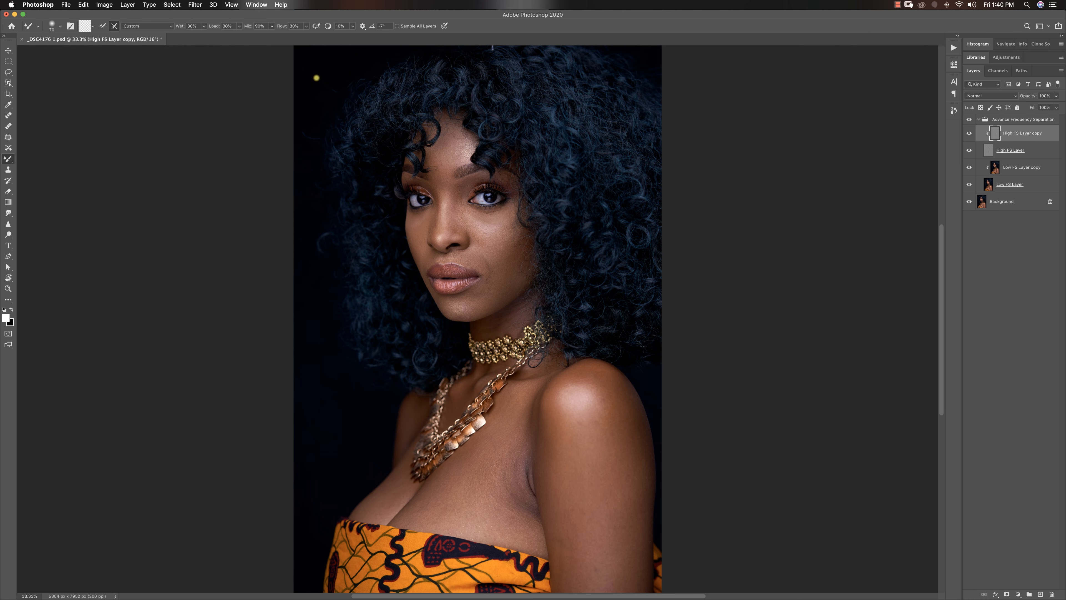
pyautogui.moveTo(500, 255); pyautogui.dragTo(416, 248)
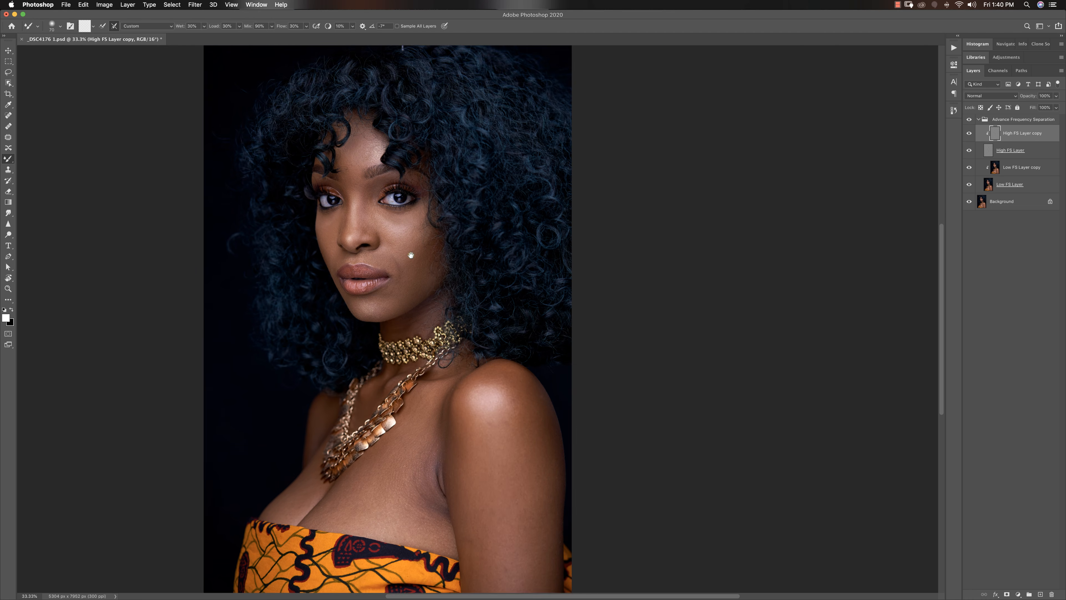
# Select the Low FS Layer copy and begin blending the facial skin tones with a Mixer Brush enlarged to 200 px
pyautogui.click(1019, 170)
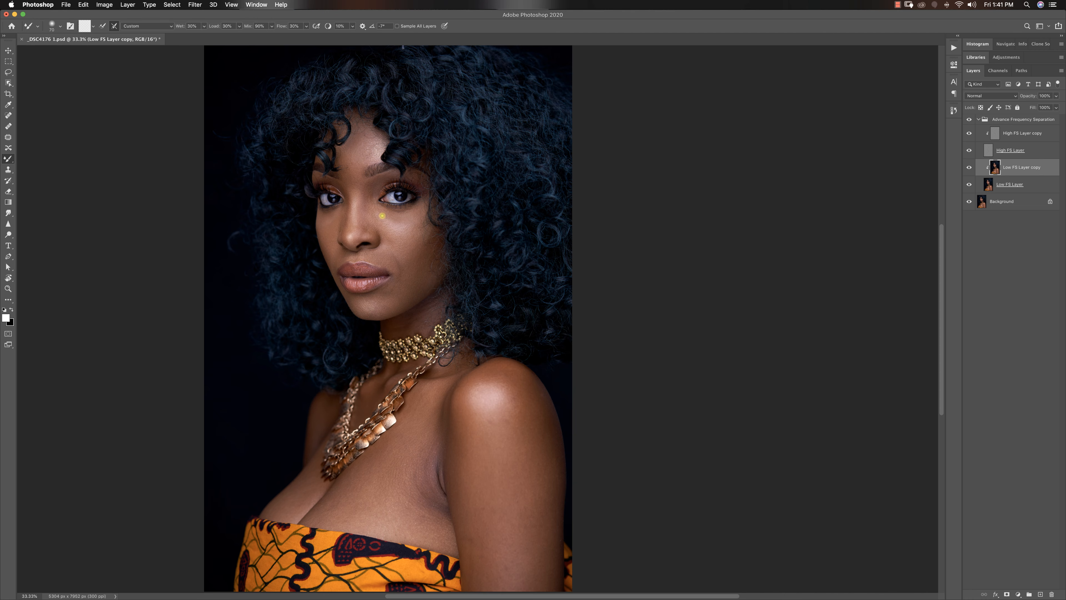
pyautogui.press('z')
pyautogui.click(394, 242)
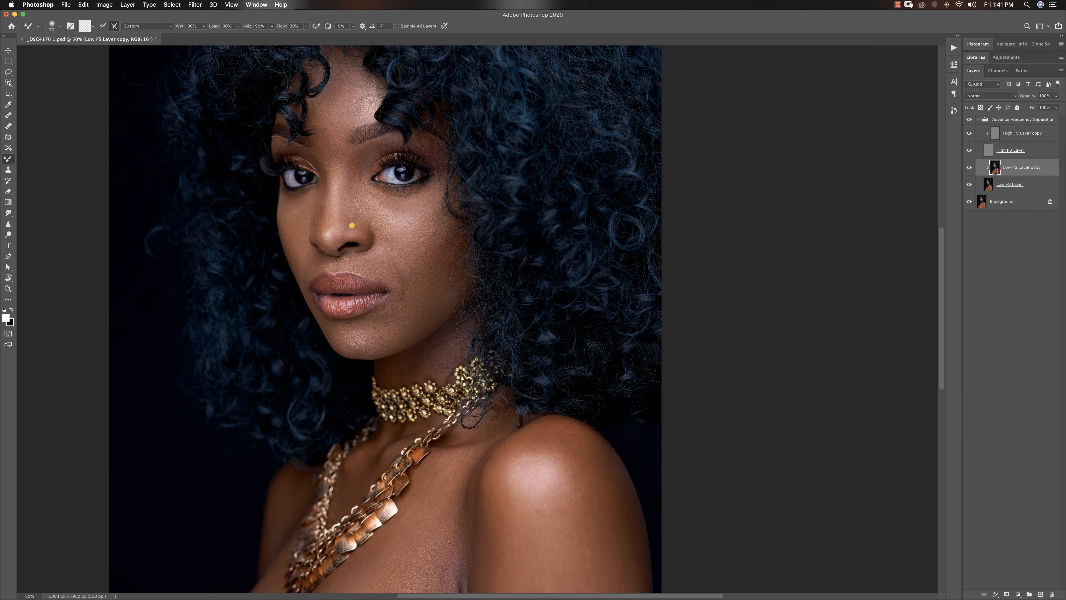
pyautogui.press(']')
pyautogui.press(']')
pyautogui.press(']')
pyautogui.press(']')
pyautogui.press(']')
# Compare the portrait with the Advance Frequency Separation group and the Low FS Layer copy hidden and shown, then view the whole image
pyautogui.click(968, 119)
pyautogui.click(969, 120)
pyautogui.click(969, 168)
pyautogui.click(968, 168)
pyautogui.press('z')
pyautogui.keyDown('alt'); pyautogui.click(377, 216); pyautogui.keyUp('alt')
pyautogui.keyDown('alt'); pyautogui.click(442, 219); pyautogui.keyUp('alt')
pyautogui.keyDown('alt'); pyautogui.click(541, 380); pyautogui.keyUp('alt')
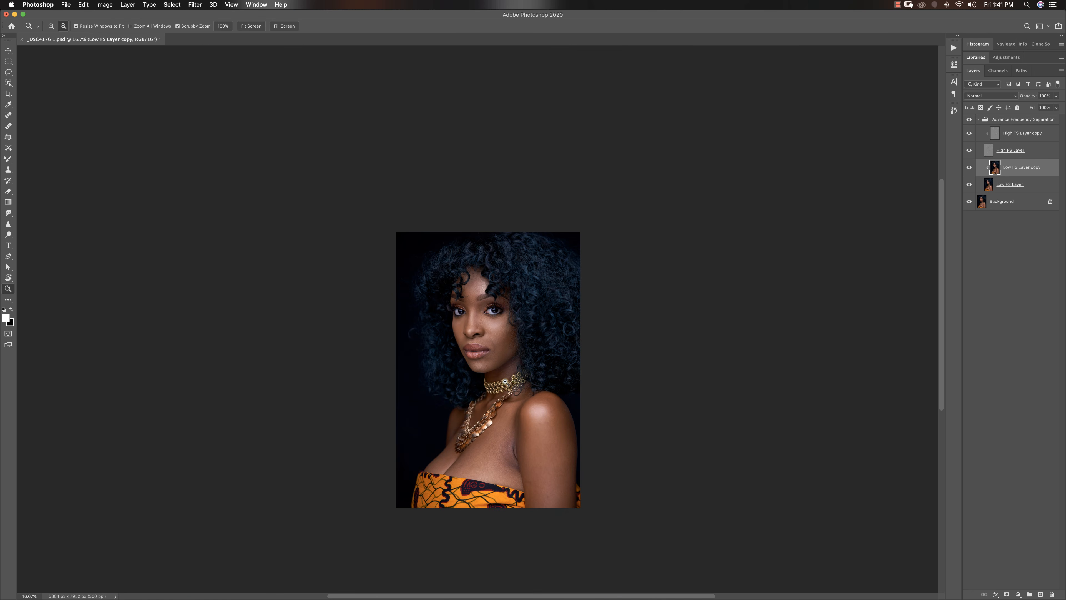
pyautogui.click(509, 377)
# Blend the tonal transitions on the face and shoulder with the Mixer Brush, varying its size, and compare with the frequency separation group hidden
pyautogui.press('b')
pyautogui.moveTo(533, 383); pyautogui.dragTo(472, 354)
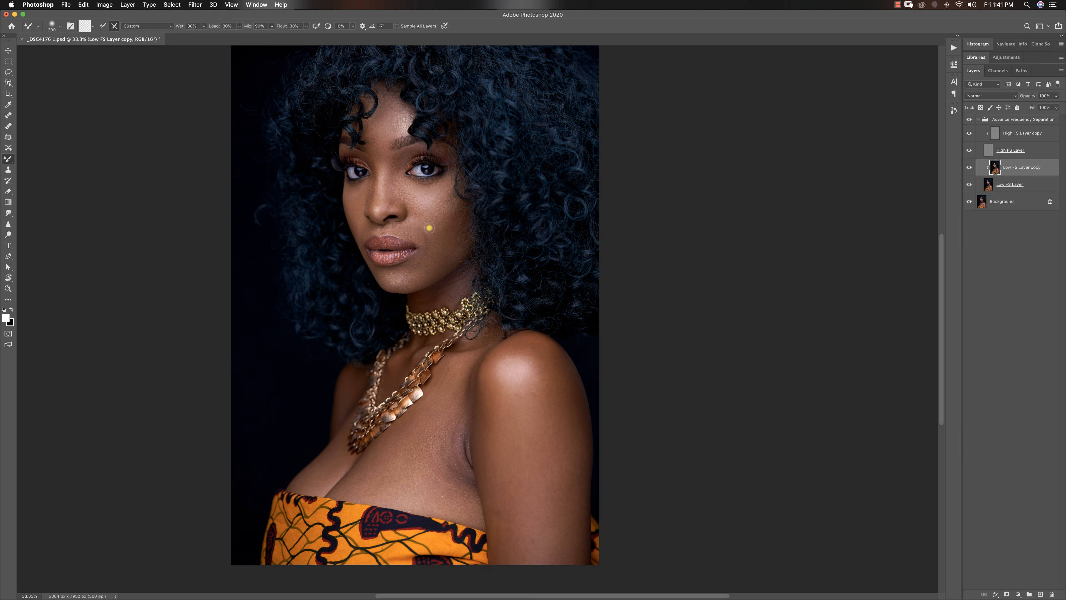
pyautogui.moveTo(458, 235); pyautogui.dragTo(482, 257)
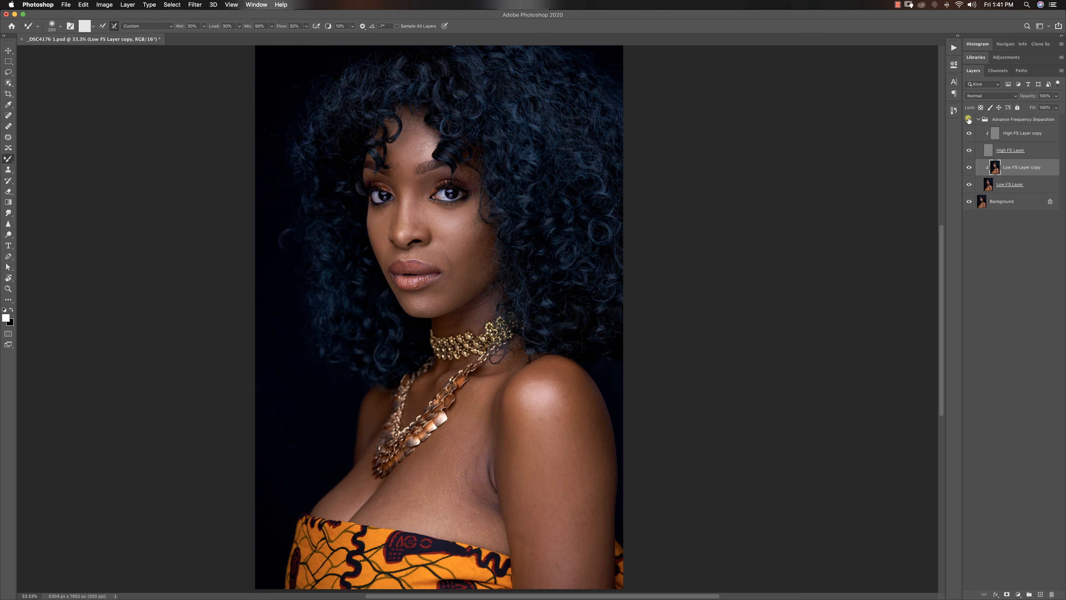
pyautogui.press(']')
pyautogui.press(']')
pyautogui.press('[')
pyautogui.press(']')
pyautogui.press('[')
pyautogui.press(']')
pyautogui.press(']')
pyautogui.press('[')
pyautogui.press(']')
pyautogui.press(']')
pyautogui.press('[')
pyautogui.press('[')
pyautogui.press(']')
pyautogui.press(']')
pyautogui.press(']')
pyautogui.press(']')
pyautogui.press(']')
pyautogui.press(']')
pyautogui.press('[')
pyautogui.press('[')
pyautogui.press('[')
pyautogui.press(']')
pyautogui.press(']')
pyautogui.press(']')
pyautogui.press(']')
pyautogui.press(']')
pyautogui.press(']')
pyautogui.press(']')
pyautogui.press(']')
pyautogui.press(']')
pyautogui.press('[')
pyautogui.press(']')
pyautogui.press(']')
pyautogui.press('[')
pyautogui.press('[')
pyautogui.press('[')
pyautogui.press(']')
pyautogui.press('[')
pyautogui.press('[')
pyautogui.press(']')
pyautogui.click(969, 120)
pyautogui.click(968, 119)
# Even out the skin tones across the chest with the Mixer Brush, enlarging it to about 700 px and varying it as needed
pyautogui.press(']')
pyautogui.press(']')
pyautogui.press('[')
pyautogui.press('super+minus')
pyautogui.press('super+minus')
pyautogui.press('super+equal')
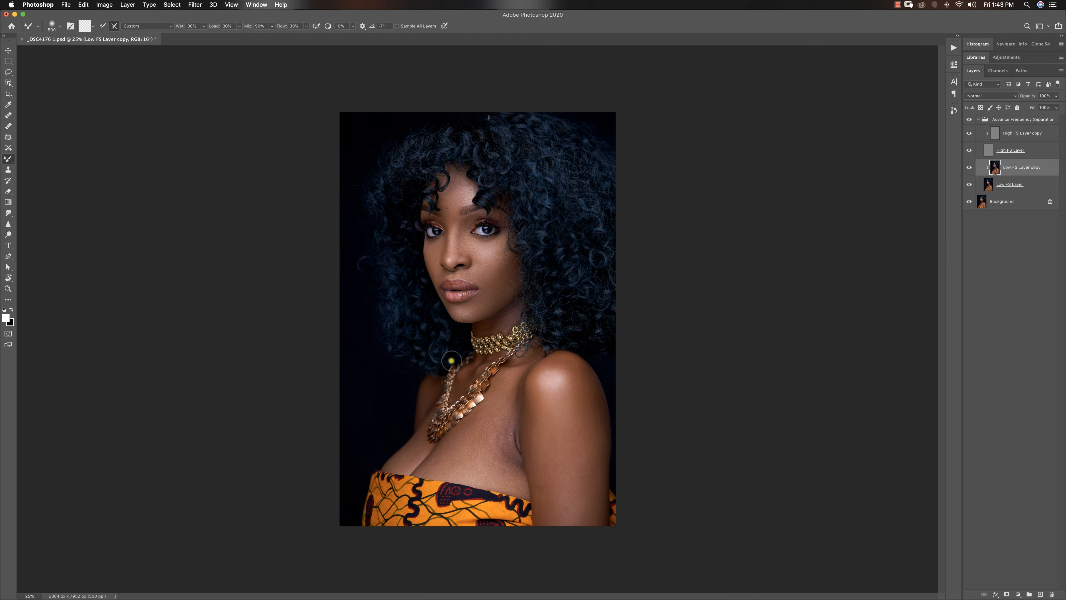
pyautogui.moveTo(497, 473)
pyautogui.mouseDown()
pyautogui.moveTo(521, 459)
pyautogui.moveTo(499, 469)
pyautogui.mouseUp()
pyautogui.press(']')
pyautogui.press(']')
pyautogui.press(']')
pyautogui.press(']')
pyautogui.press(']')
pyautogui.press(']')
pyautogui.moveTo(488, 423); pyautogui.dragTo(501, 441)
pyautogui.press('[')
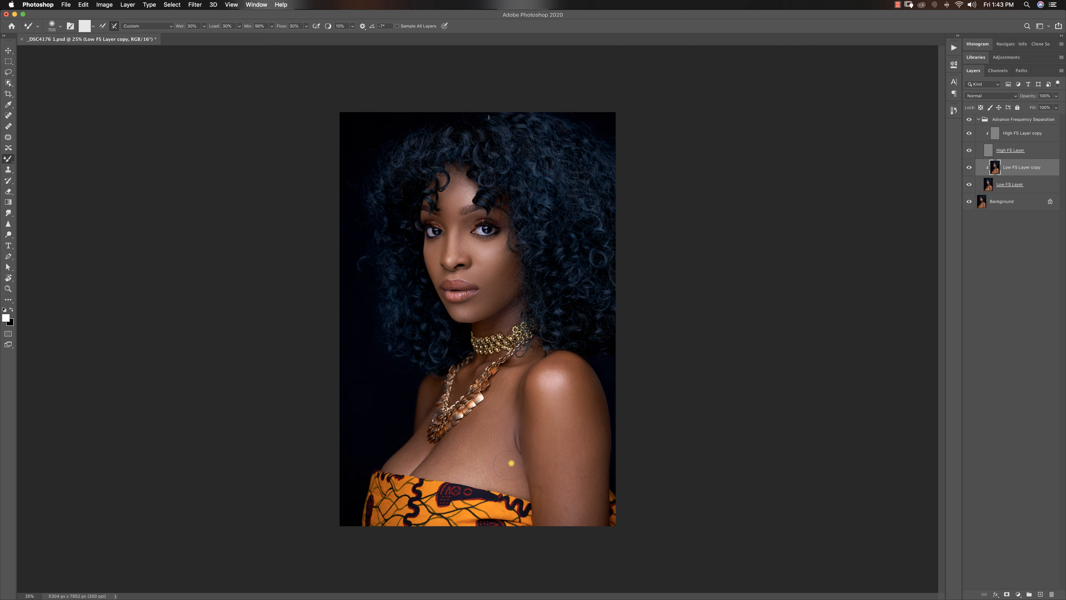
pyautogui.press(']')
pyautogui.press('[')
pyautogui.press('[')
pyautogui.press('[')
pyautogui.press('[')
pyautogui.press('[')
pyautogui.press('[')
pyautogui.press(']')
pyautogui.press(']')
pyautogui.press(']')
# Compare the smoothed chest with the Advance Frequency Separation group hidden and shown
pyautogui.click(968, 120)
pyautogui.click(969, 121)
pyautogui.press(']')
pyautogui.click(968, 120)
pyautogui.click(968, 120)
# Blend the remaining uneven tones on the chest beside the upper arm, adjusting the Mixer Brush size up to 700 px
pyautogui.press('[')
pyautogui.press('[')
pyautogui.press(']')
pyautogui.press(']')
pyautogui.press(']')
pyautogui.press(']')
pyautogui.press(']')
# Review the smoothed skin across the whole portrait at reduced and larger magnifications
pyautogui.press('z')
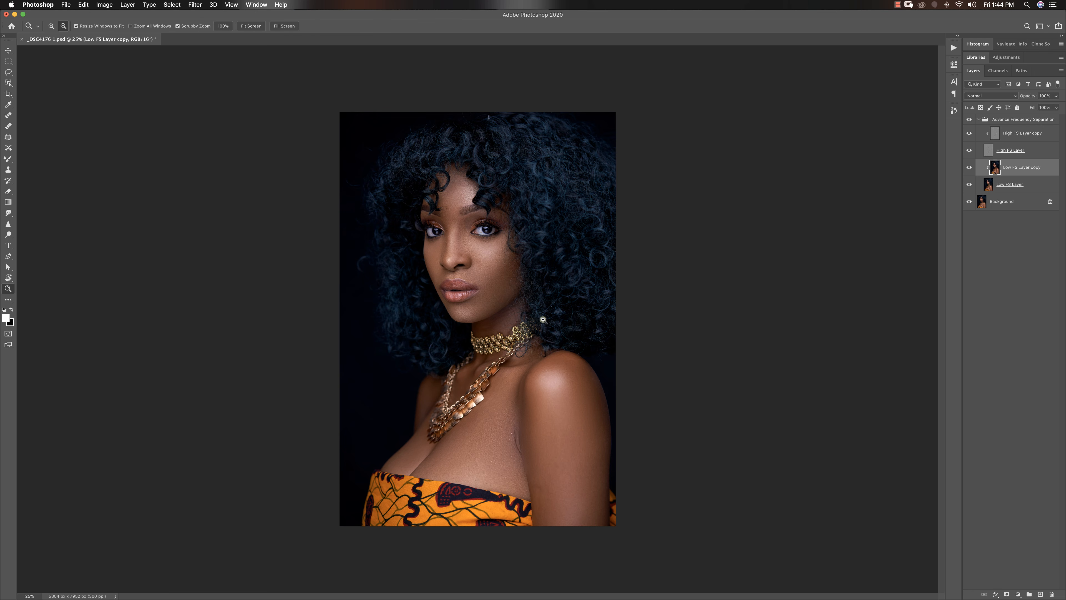
pyautogui.keyDown('alt'); pyautogui.click(489, 301); pyautogui.keyUp('alt')
pyautogui.keyDown('alt'); pyautogui.click(487, 310); pyautogui.keyUp('alt')
pyautogui.keyDown('alt'); pyautogui.click(484, 345); pyautogui.keyUp('alt')
pyautogui.keyDown('alt'); pyautogui.click(498, 341); pyautogui.keyUp('alt')
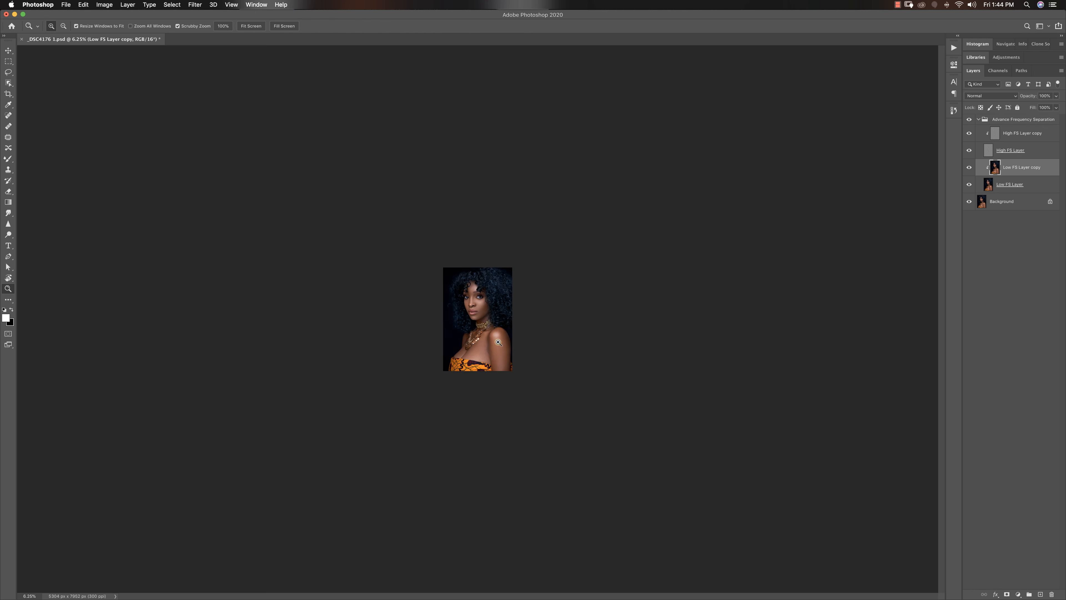
pyautogui.click(496, 341)
pyautogui.click(497, 342)
pyautogui.click(497, 341)
pyautogui.click(502, 344)
pyautogui.keyDown('alt'); pyautogui.click(506, 348); pyautogui.keyUp('alt')
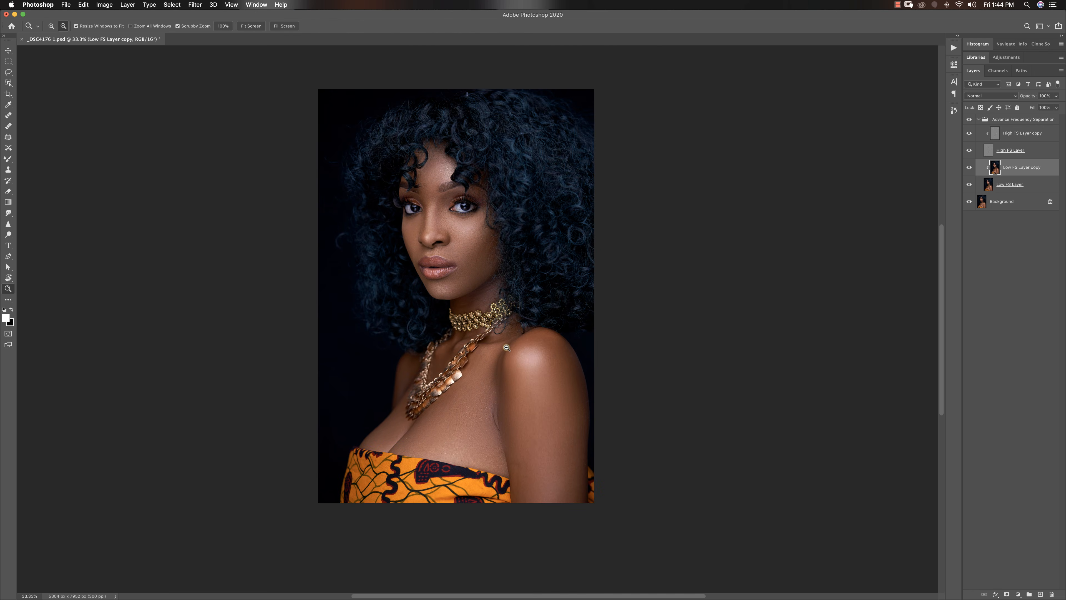
# Smooth the skin tones on the neck above the choker with a much smaller Mixer Brush
pyautogui.click(483, 338)
pyautogui.click(483, 338)
pyautogui.click(483, 338)
pyautogui.press('b')
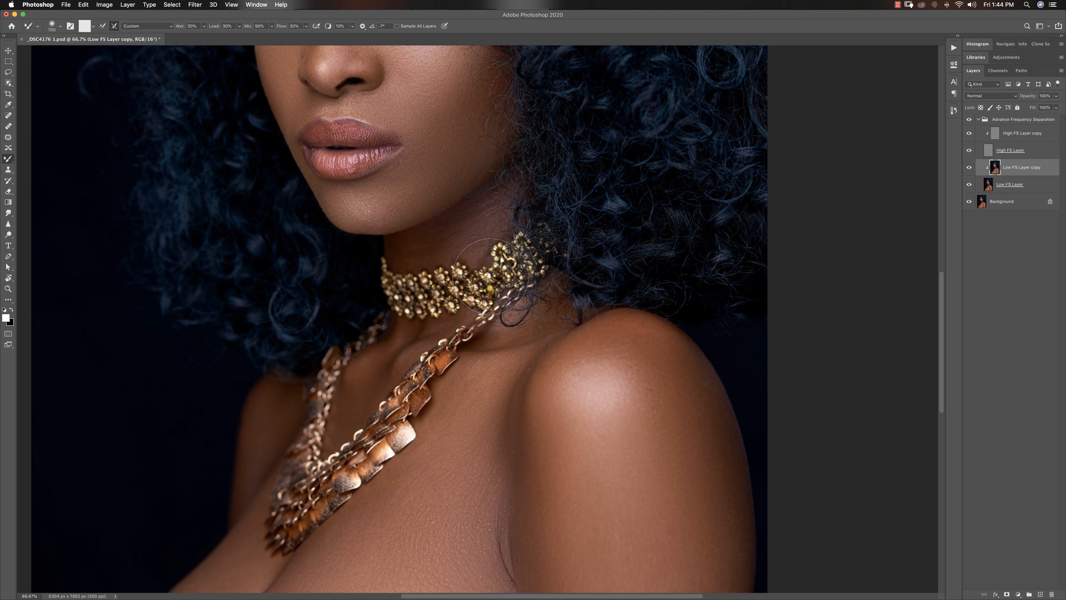
pyautogui.press('[')
pyautogui.press('[')
pyautogui.press('[')
pyautogui.press('[')
pyautogui.press('[')
pyautogui.press('[')
pyautogui.press('[')
pyautogui.press('[')
pyautogui.press('[')
pyautogui.press('[')
pyautogui.press('[')
pyautogui.press('[')
pyautogui.press('[')
pyautogui.press('[')
pyautogui.press('[')
pyautogui.press('[')
pyautogui.press('[')
# Compare the whole portrait with the Advance Frequency Separation group hidden and shown after the neck retouch
pyautogui.press('z')
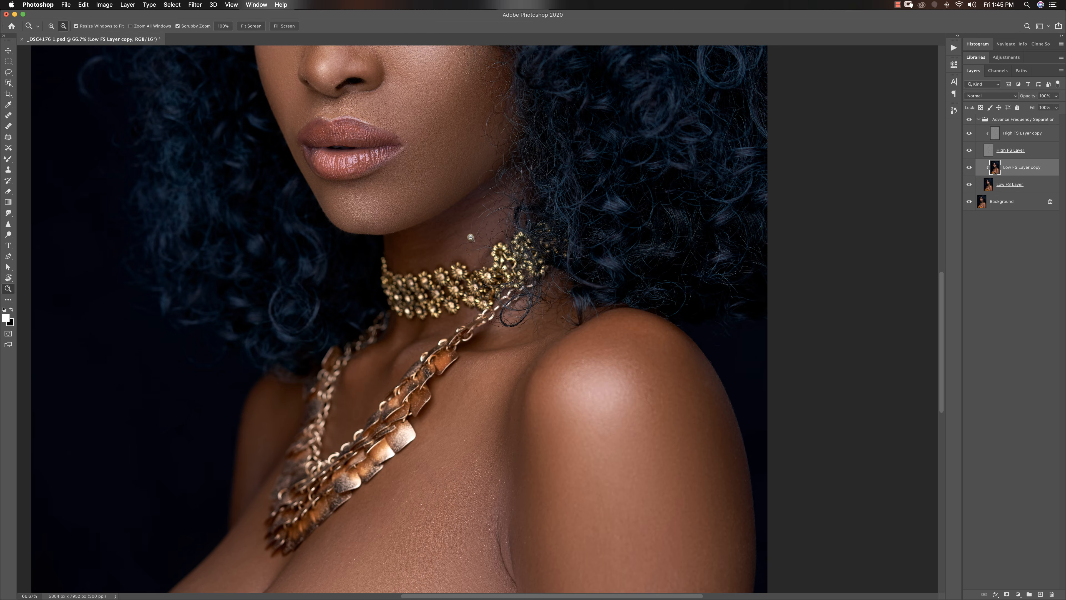
pyautogui.keyDown('alt'); pyautogui.click(481, 245); pyautogui.keyUp('alt')
pyautogui.keyDown('alt'); pyautogui.click(518, 304); pyautogui.keyUp('alt')
pyautogui.keyDown('alt'); pyautogui.click(507, 408); pyautogui.keyUp('alt')
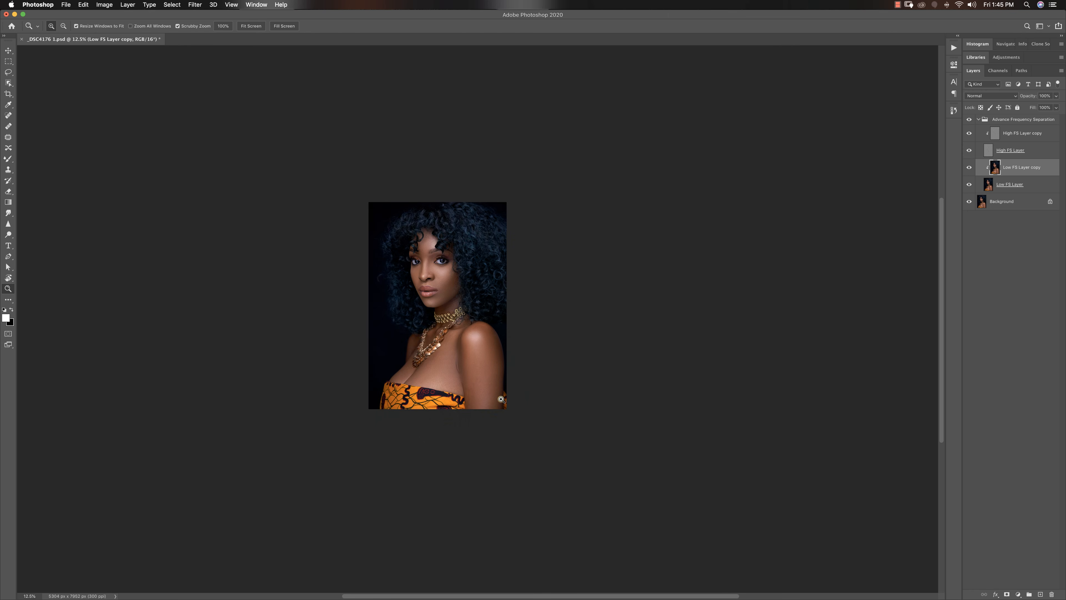
pyautogui.click(498, 343)
pyautogui.click(529, 371)
pyautogui.press('b')
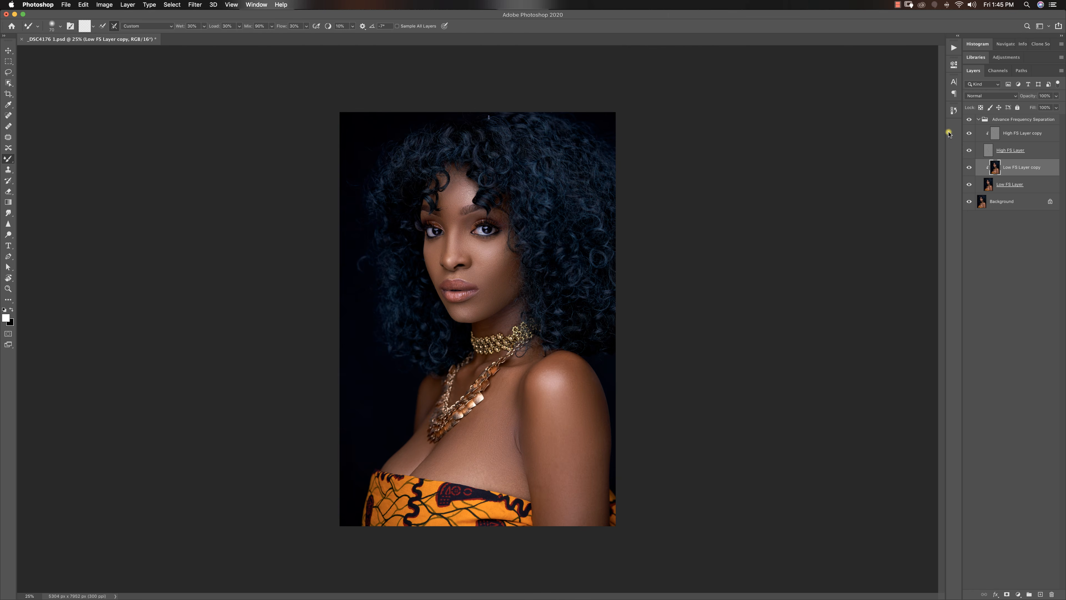
pyautogui.click(968, 120)
pyautogui.click(967, 121)
pyautogui.click(968, 121)
pyautogui.click(968, 121)
# Examine the retouched face and body at several magnifications for remaining uneven tones
pyautogui.press('z')
pyautogui.keyDown('alt'); pyautogui.click(419, 345); pyautogui.keyUp('alt')
pyautogui.keyDown('alt'); pyautogui.click(419, 345); pyautogui.keyUp('alt')
pyautogui.click(497, 362)
pyautogui.click(501, 362)
pyautogui.click(502, 362)
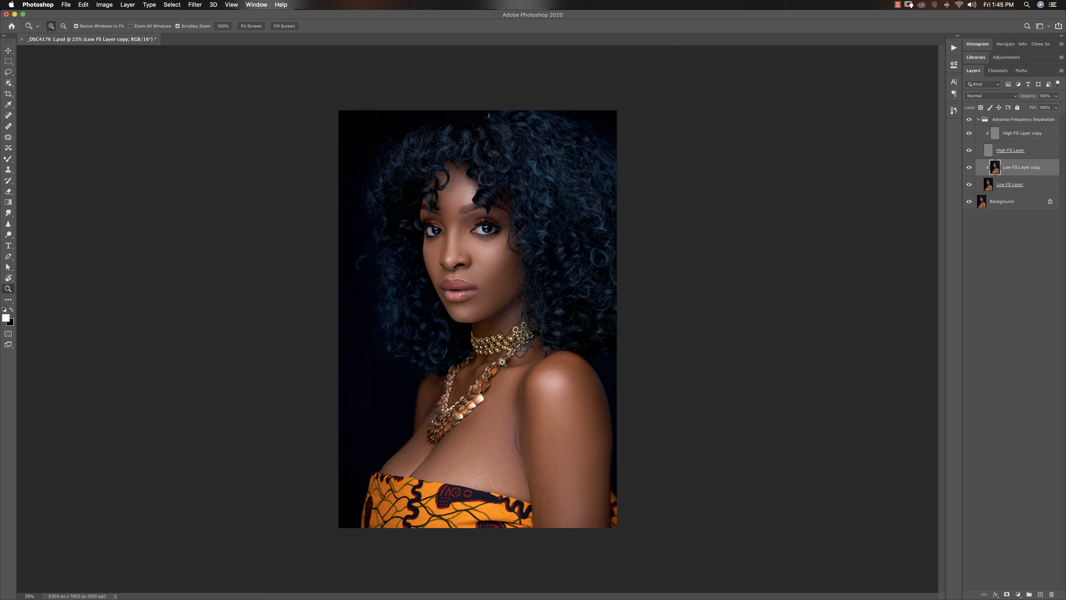
pyautogui.click(502, 362)
pyautogui.keyDown('alt'); pyautogui.click(503, 362); pyautogui.keyUp('alt')
pyautogui.click(424, 199)
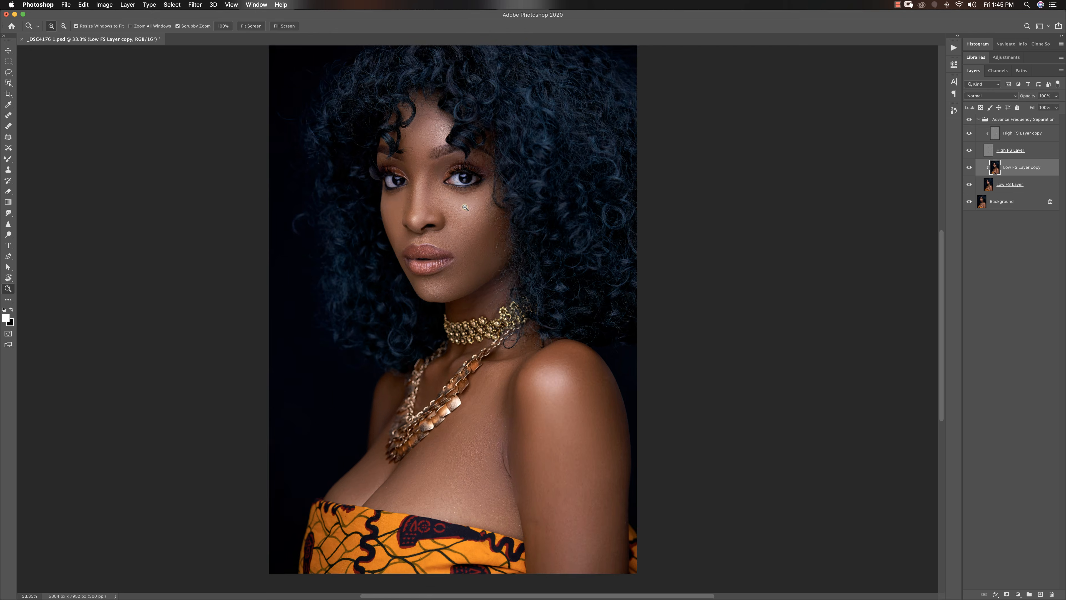
pyautogui.keyDown('alt'); pyautogui.click(485, 214); pyautogui.keyUp('alt')
pyautogui.keyDown('alt'); pyautogui.click(498, 354); pyautogui.keyUp('alt')
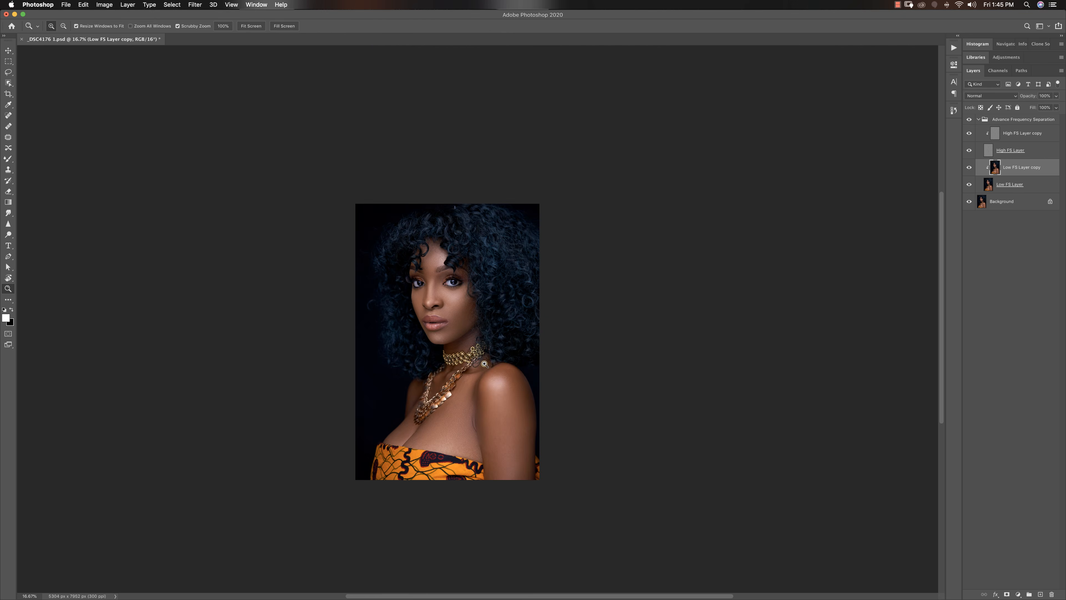
pyautogui.click(484, 364)
pyautogui.press('b')
# Select and collapse the Advance Frequency Separation group, and compare the portrait with it hidden and shown
pyautogui.click(989, 120)
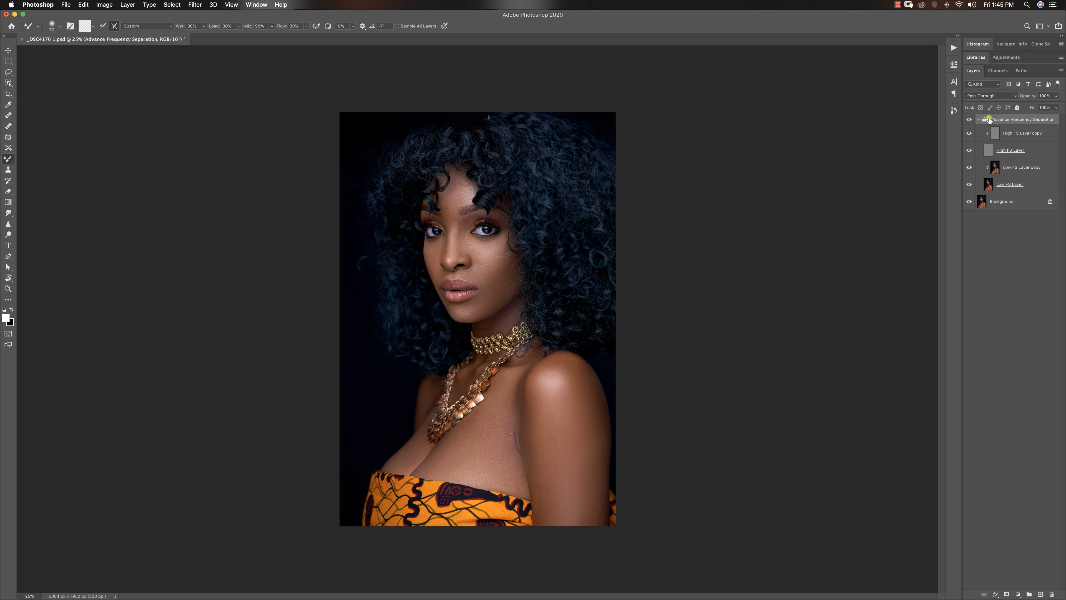
pyautogui.click(979, 119)
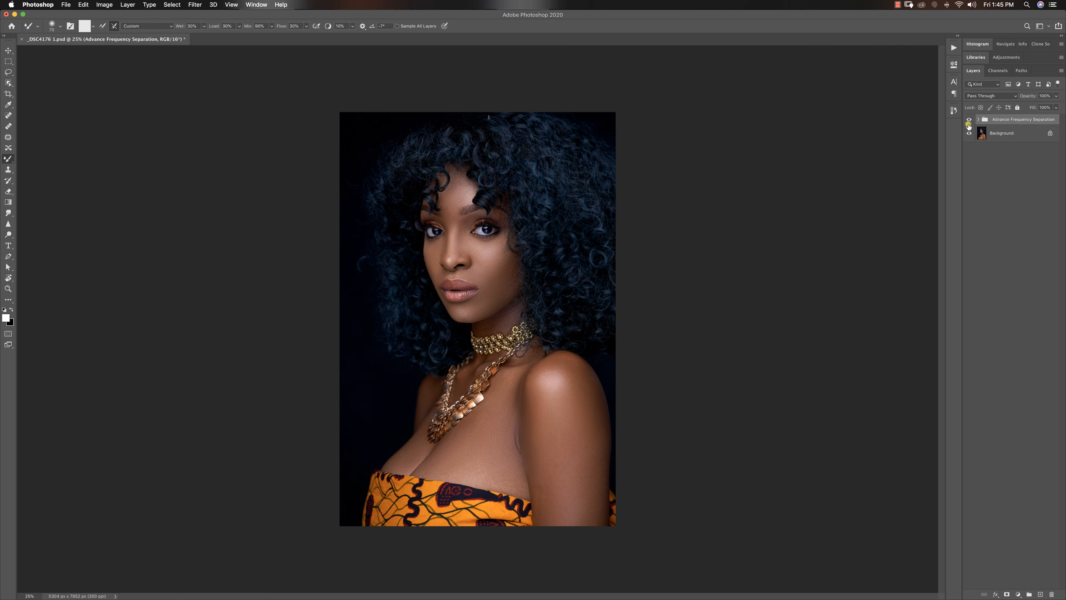
pyautogui.click(969, 121)
pyautogui.click(970, 121)
# Run the Global Dodge and Burn action above the Advance Frequency Separation group
pyautogui.click(954, 49)
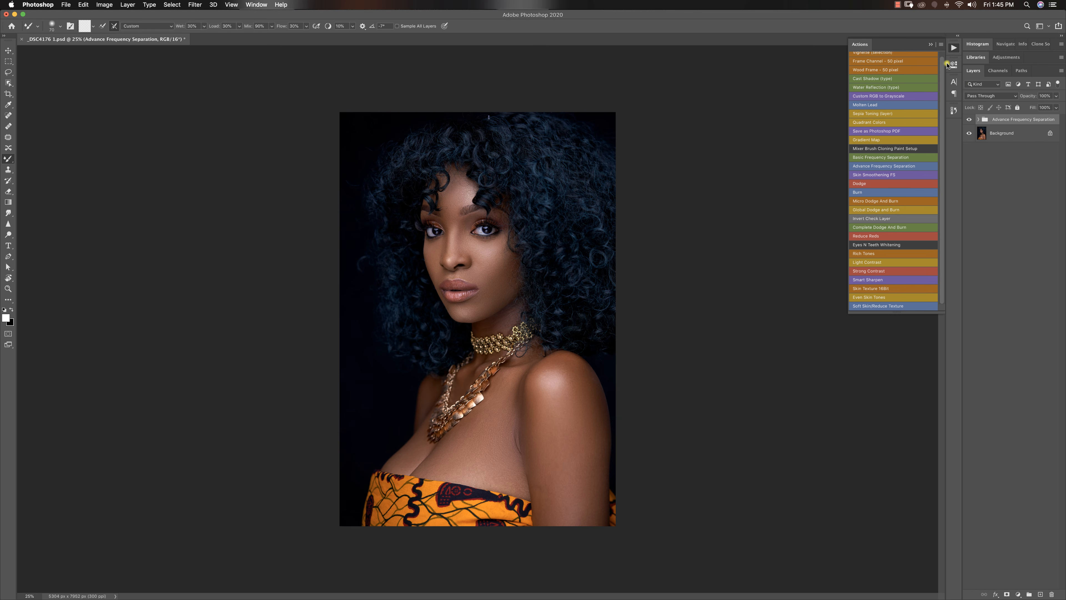
pyautogui.click(865, 210)
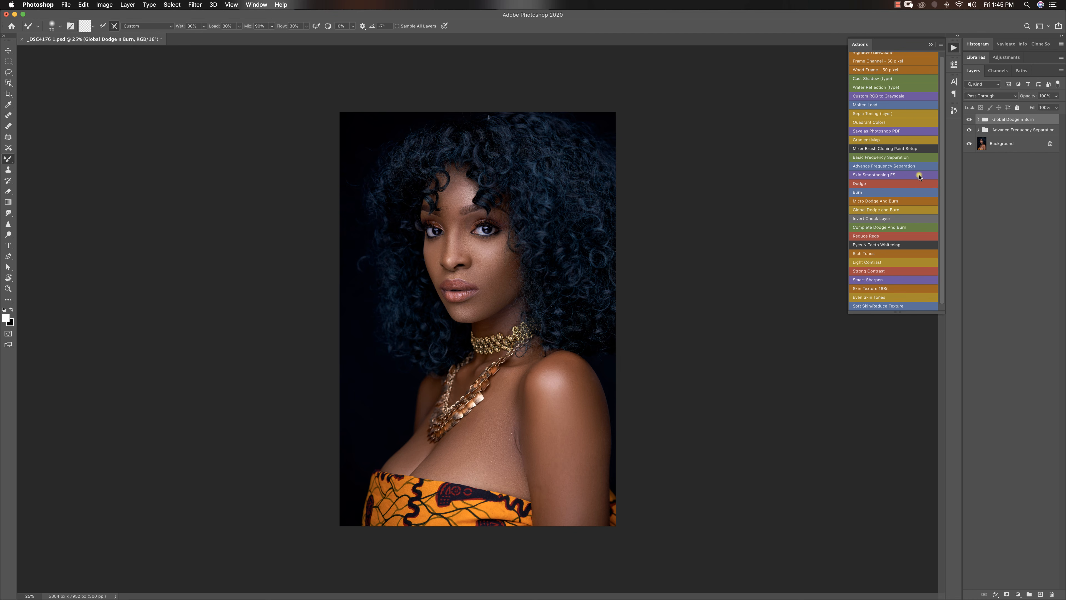
# Expand the Global Dodge n Burn group, select the Brush tool with 4% flow, and target the Burn layer mask
pyautogui.click(978, 121)
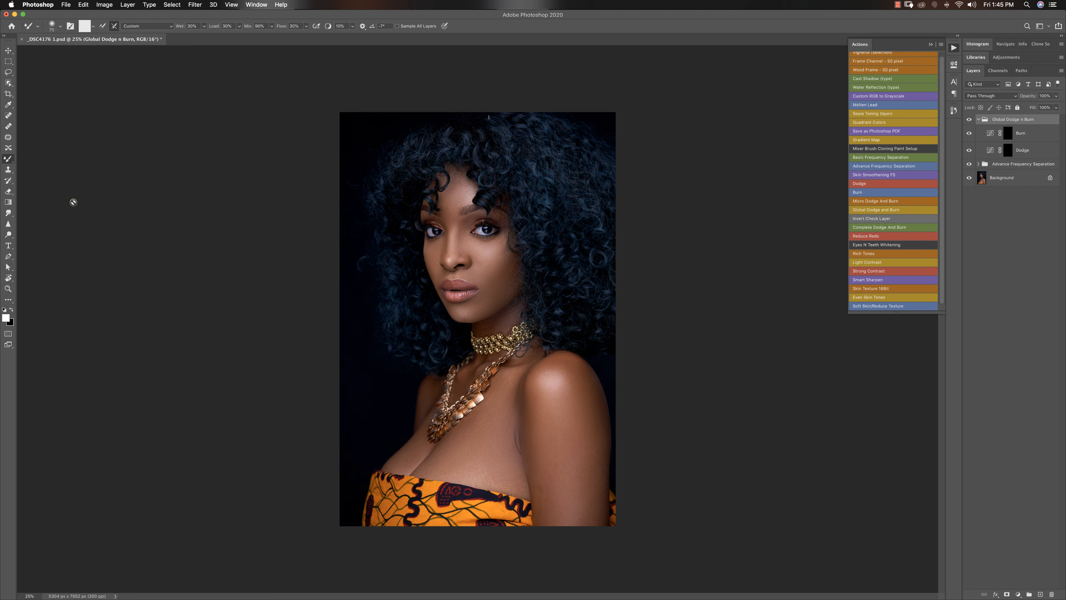
pyautogui.click(8, 159)
pyautogui.click(36, 158)
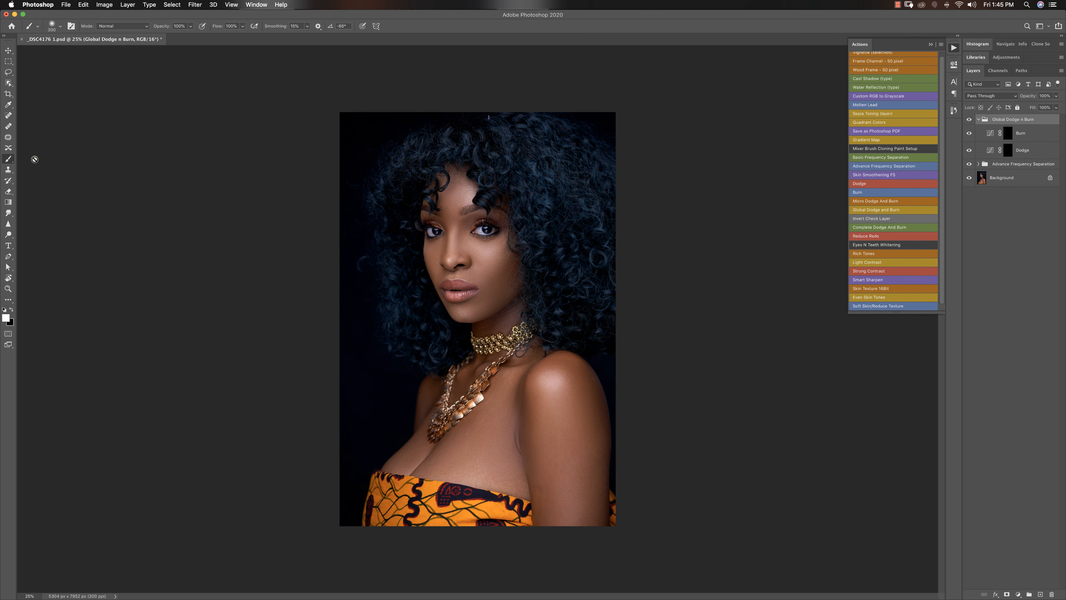
pyautogui.click(247, 27)
pyautogui.moveTo(245, 36); pyautogui.dragTo(208, 40)
pyautogui.click(428, 23)
pyautogui.click(1007, 134)
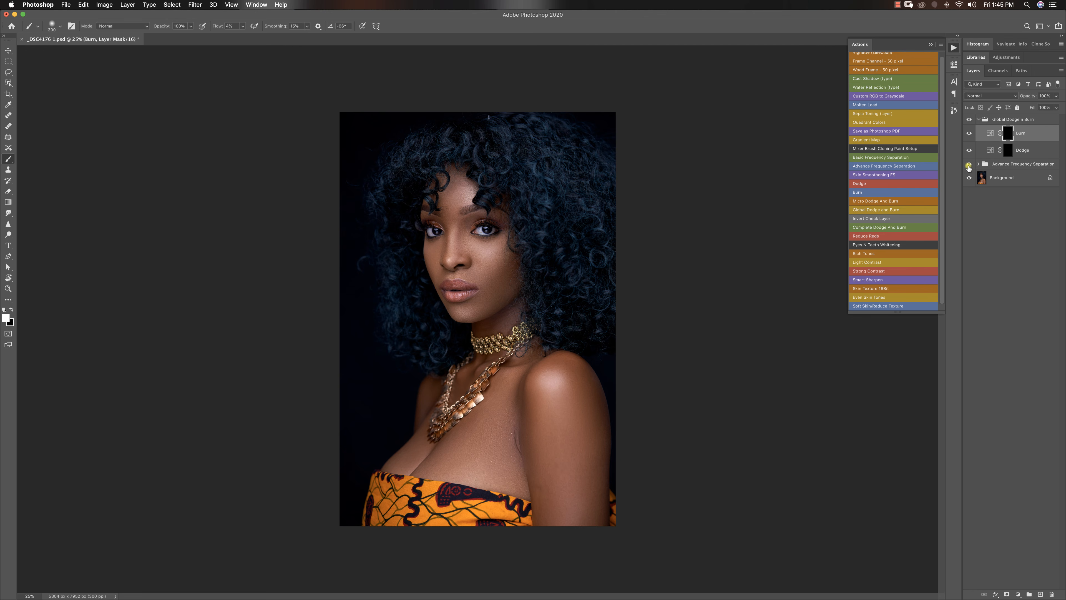
# Hide the Advance Frequency Separation group and paint white on the Burn mask to deepen the face's shadow areas
pyautogui.click(970, 164)
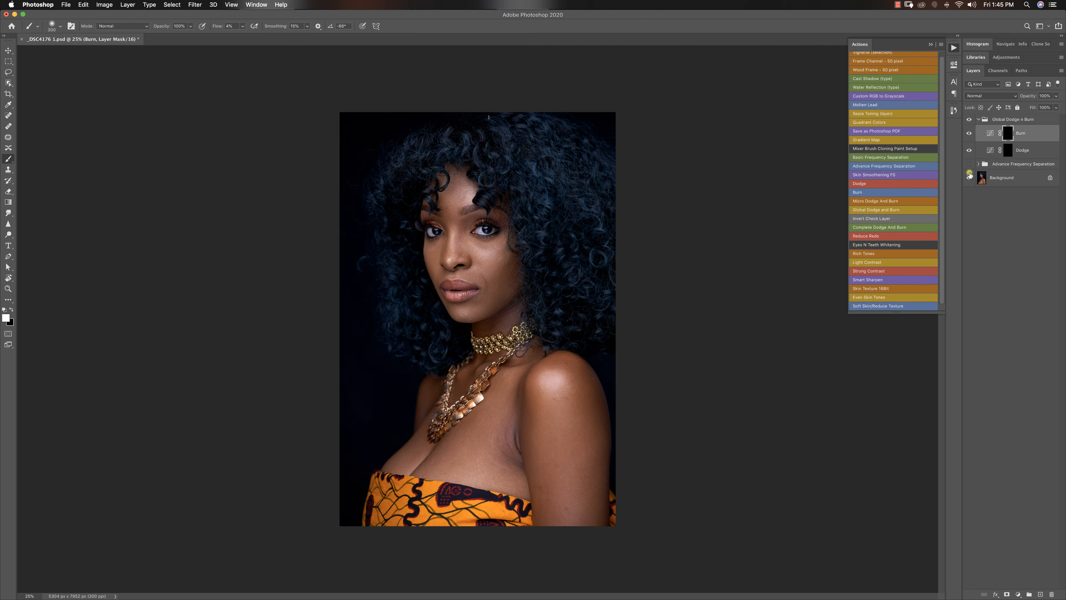
pyautogui.press(']')
pyautogui.press(']')
pyautogui.press(']')
pyautogui.press(']')
pyautogui.press(']')
pyautogui.press(']')
pyautogui.press(']')
pyautogui.press('[')
pyautogui.press('[')
pyautogui.press('[')
pyautogui.press(']')
pyautogui.press(']')
pyautogui.press('[')
pyautogui.moveTo(480, 205)
pyautogui.mouseDown()
pyautogui.moveTo(471, 174)
pyautogui.moveTo(431, 194)
pyautogui.moveTo(485, 181)
pyautogui.moveTo(482, 211)
pyautogui.mouseUp()
pyautogui.press('[')
pyautogui.press(']')
pyautogui.press(']')
pyautogui.press(']')
pyautogui.press(']')
pyautogui.press(']')
pyautogui.press(']')
pyautogui.press('[')
pyautogui.press('[')
pyautogui.press('[')
pyautogui.press(']')
pyautogui.press(']')
pyautogui.press(']')
pyautogui.press(']')
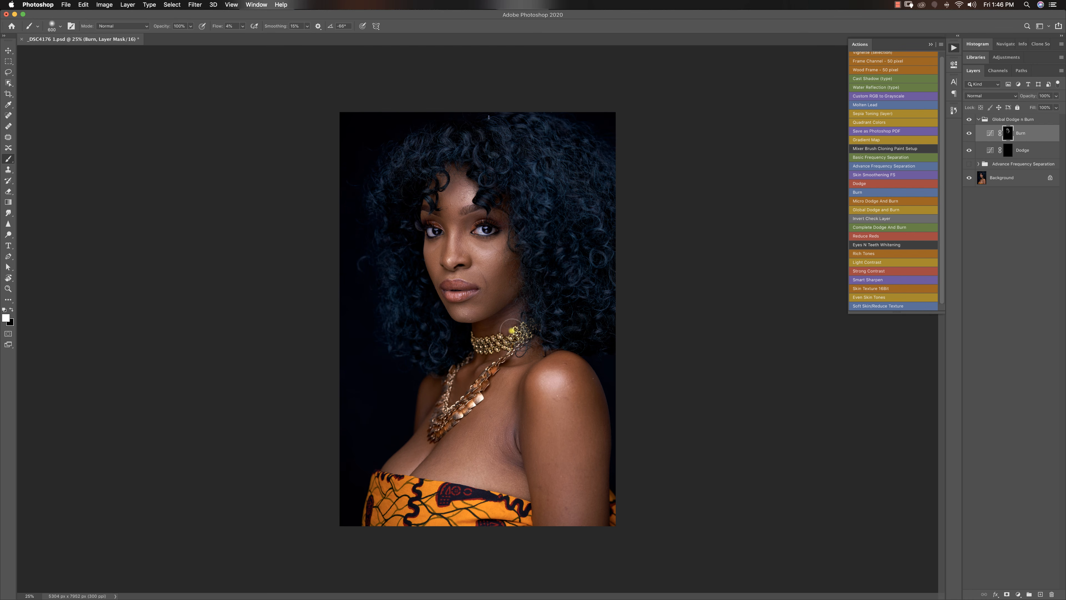
# Deepen the shadows of the neck and body on the Burn mask with a large soft brush
pyautogui.press(']')
pyautogui.press(']')
pyautogui.press('[')
pyautogui.press('[')
pyautogui.press(']')
# Compare the portrait with the Global Dodge n Burn group and then the Burn layer hidden and shown
pyautogui.click(969, 120)
pyautogui.click(970, 120)
pyautogui.click(969, 133)
pyautogui.click(968, 134)
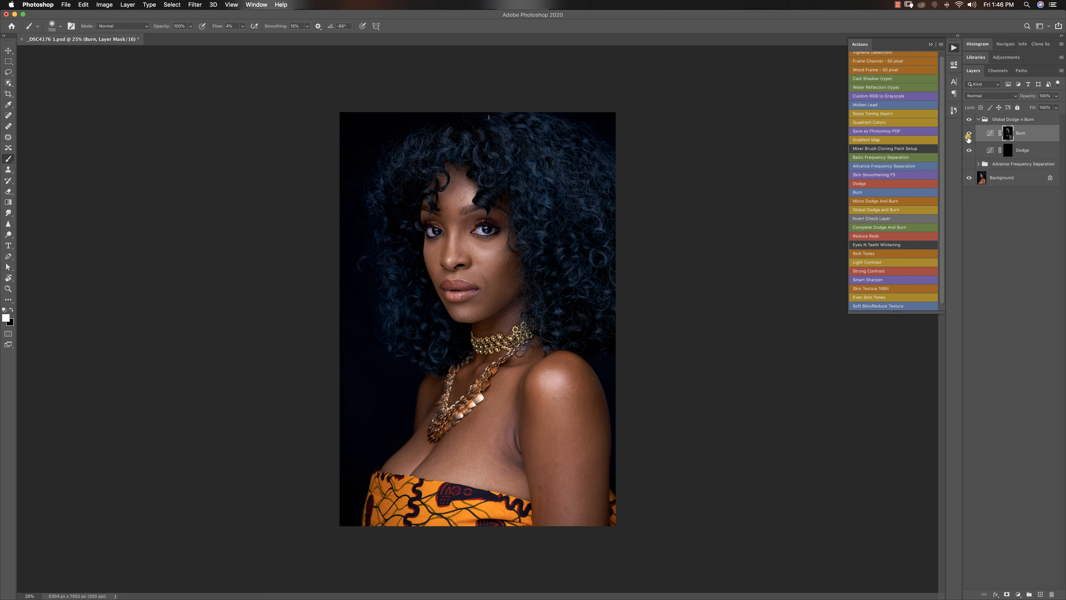
# Target the Dodge layer mask and paint white over the face's highlights, reducing the brush size to 200
pyautogui.click(1004, 153)
pyautogui.press('[')
pyautogui.press('[')
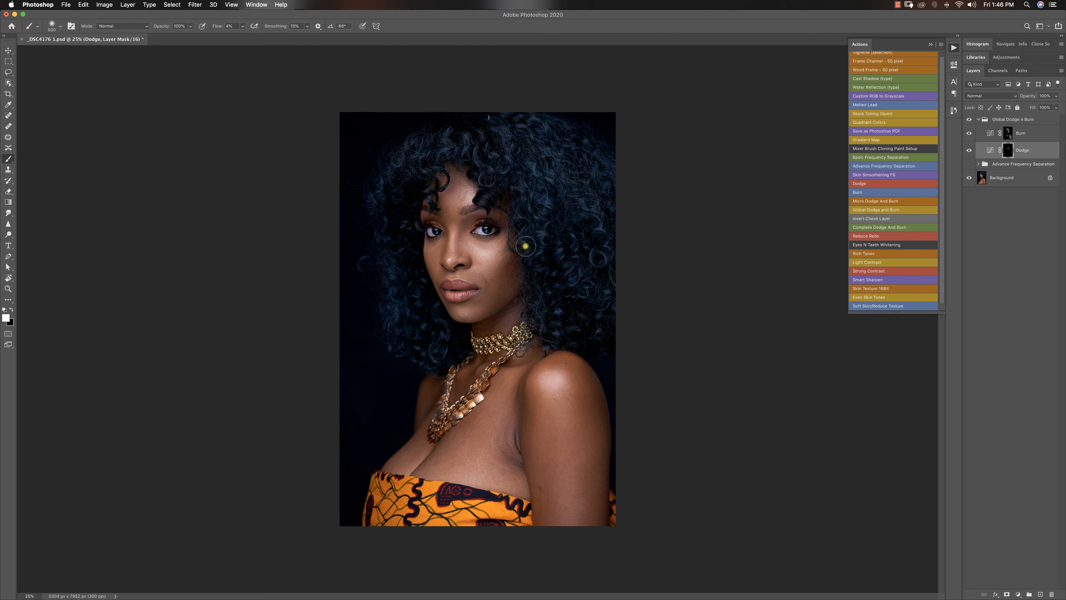
pyautogui.press('[')
pyautogui.press('[')
pyautogui.press('[')
pyautogui.press('[')
pyautogui.press('[')
pyautogui.press(']')
pyautogui.press(']')
pyautogui.press(']')
pyautogui.press('[')
pyautogui.press('[')
pyautogui.press('[')
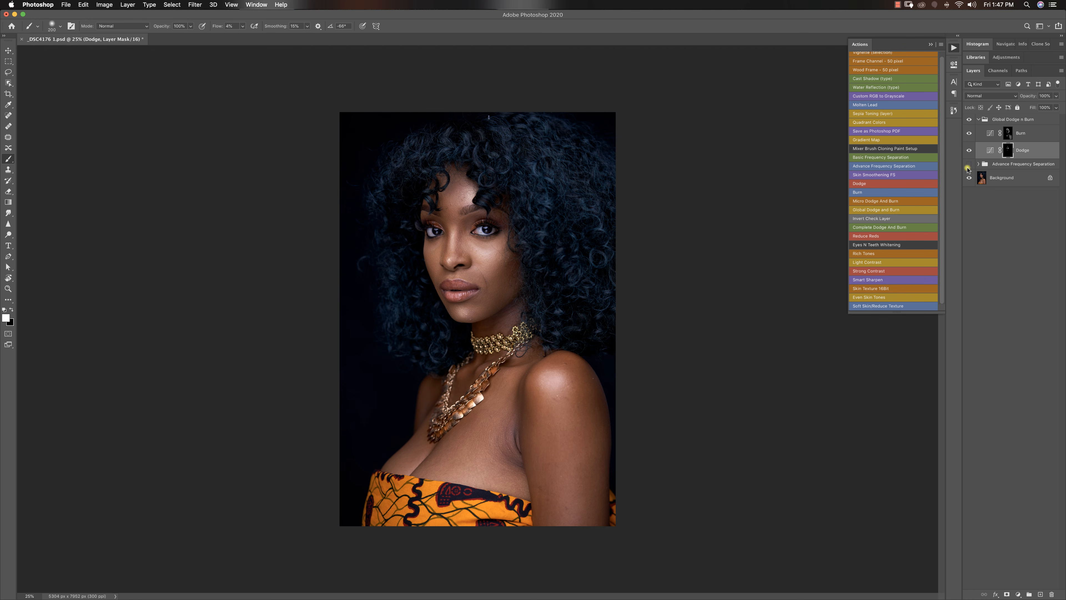
# Paint the body's highlights on the Dodge mask, enlarging the brush for the broad skin areas
pyautogui.press(']')
pyautogui.press(']')
pyautogui.press(']')
pyautogui.press(']')
pyautogui.press('[')
pyautogui.press('[')
pyautogui.press('[')
pyautogui.press(']')
pyautogui.press(']')
pyautogui.press(']')
pyautogui.press(']')
pyautogui.press(']')
pyautogui.press(']')
pyautogui.press(']')
pyautogui.press(']')
pyautogui.press(']')
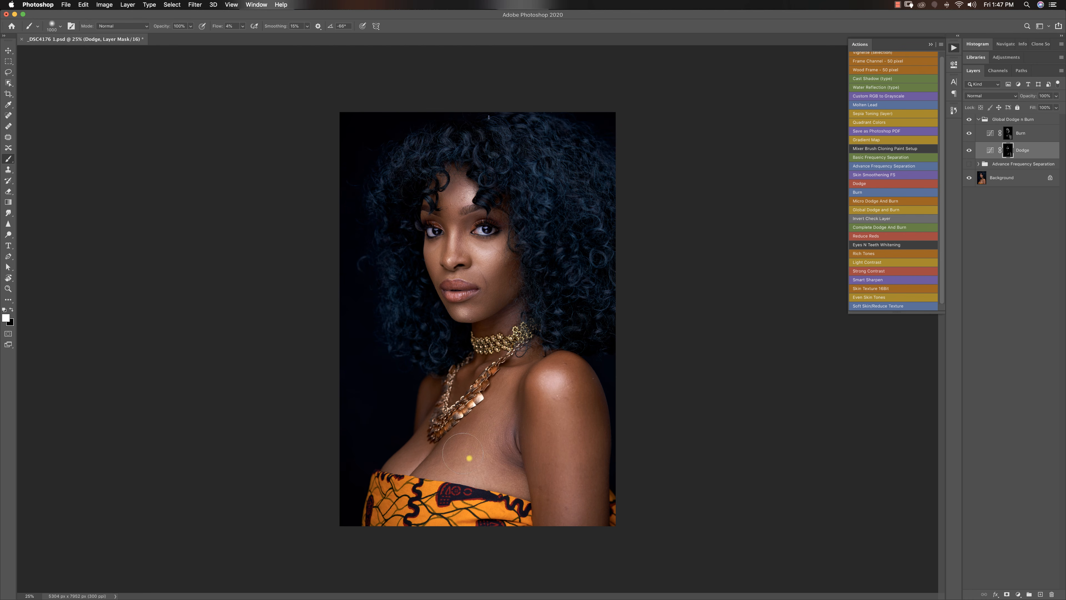
# Show the Advance Frequency Separation group and brighten the finer facial highlights on the Dodge mask with a small brush
pyautogui.click(969, 163)
pyautogui.press('[')
pyautogui.press('[')
pyautogui.press('[')
pyautogui.press('[')
pyautogui.press('[')
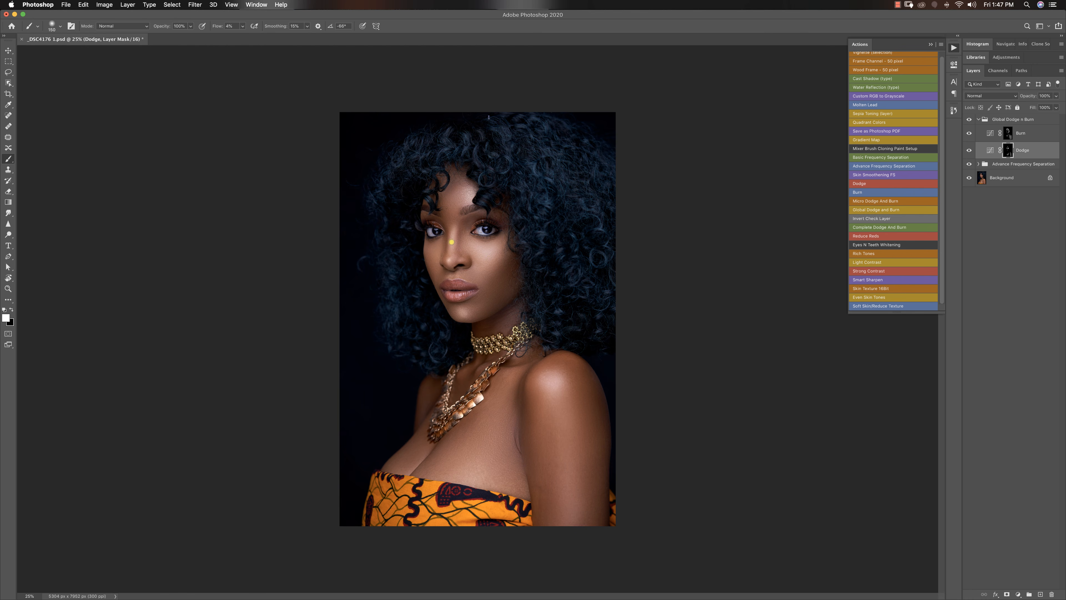
pyautogui.press(']')
pyautogui.press(']')
pyautogui.press(']')
pyautogui.press('[')
pyautogui.press('[')
pyautogui.press('[')
pyautogui.press('[')
# Compare the portrait with the Global Dodge n Burn group hidden and shown, and inspect it at different magnifications
pyautogui.press('z')
pyautogui.keyDown('alt'); pyautogui.click(572, 359); pyautogui.keyUp('alt')
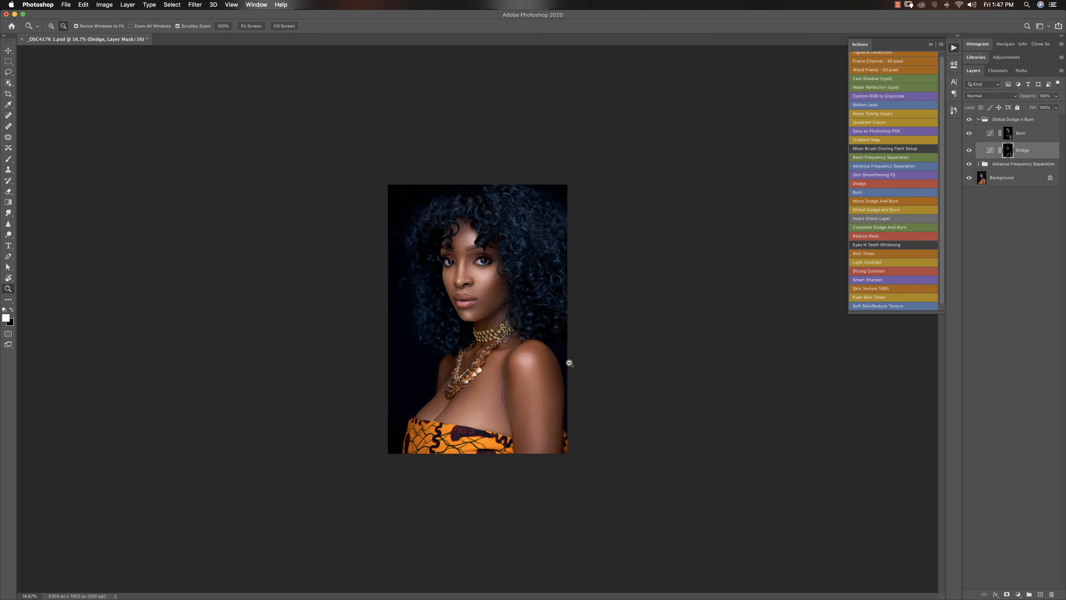
pyautogui.keyDown('alt'); pyautogui.click(540, 370); pyautogui.keyUp('alt')
pyautogui.keyDown('alt'); pyautogui.click(529, 373); pyautogui.keyUp('alt')
pyautogui.click(519, 365)
pyautogui.press('b')
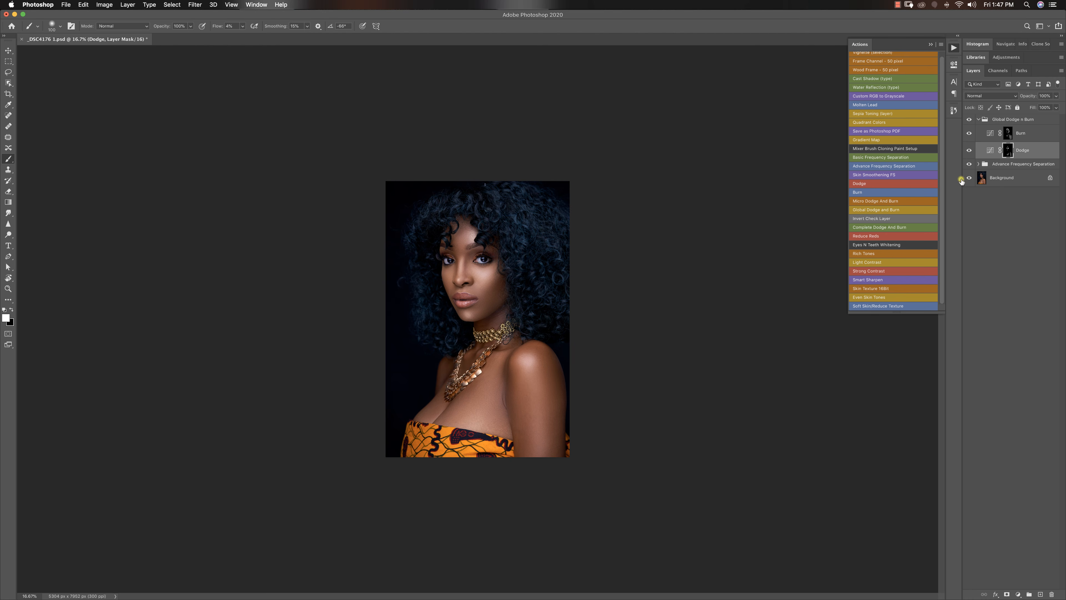
pyautogui.click(968, 121)
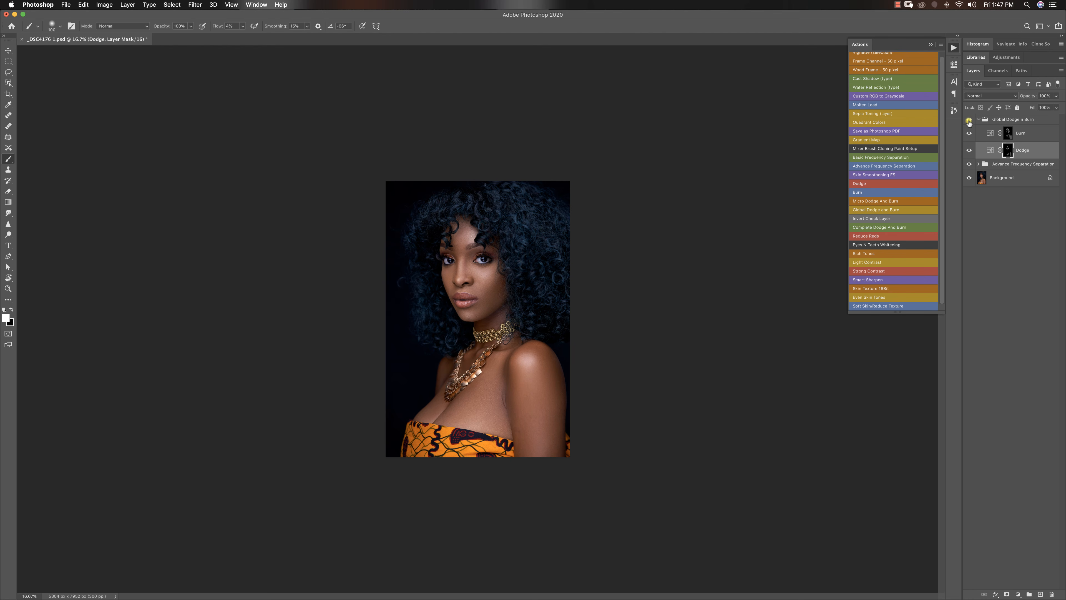
pyautogui.click(968, 120)
pyautogui.press('z')
pyautogui.click(480, 290)
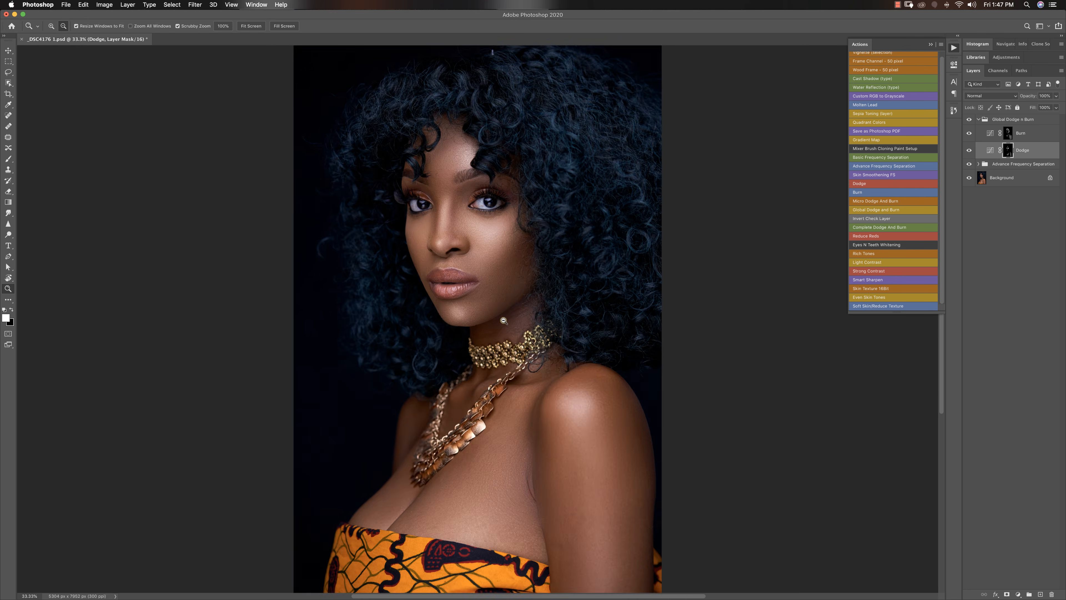
pyautogui.keyDown('alt'); pyautogui.click(503, 320); pyautogui.keyUp('alt')
pyautogui.press('b')
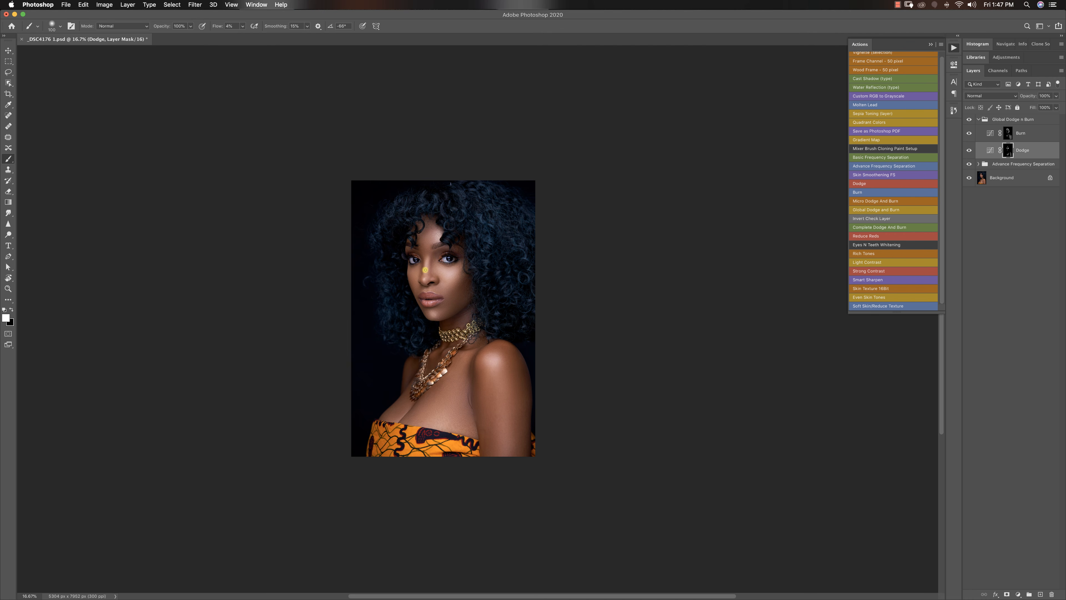
# Target the Burn layer mask and examine the dodged and burned portrait up close and as a whole
pyautogui.click(1005, 133)
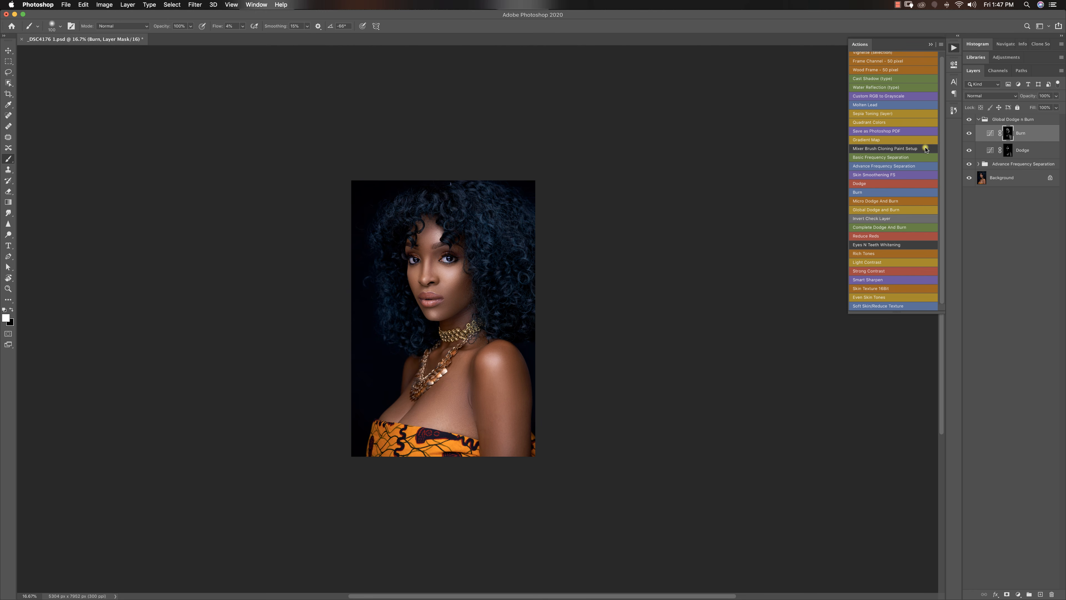
pyautogui.press('super+plus')
pyautogui.press('super+plus')
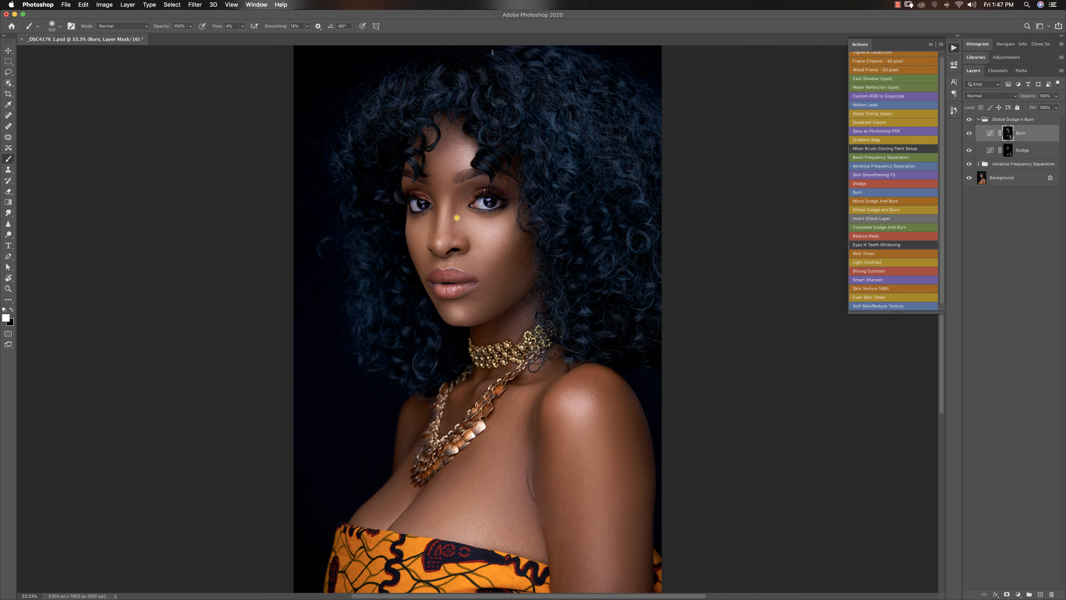
pyautogui.keyDown('alt'); pyautogui.click(483, 327); pyautogui.keyUp('alt')
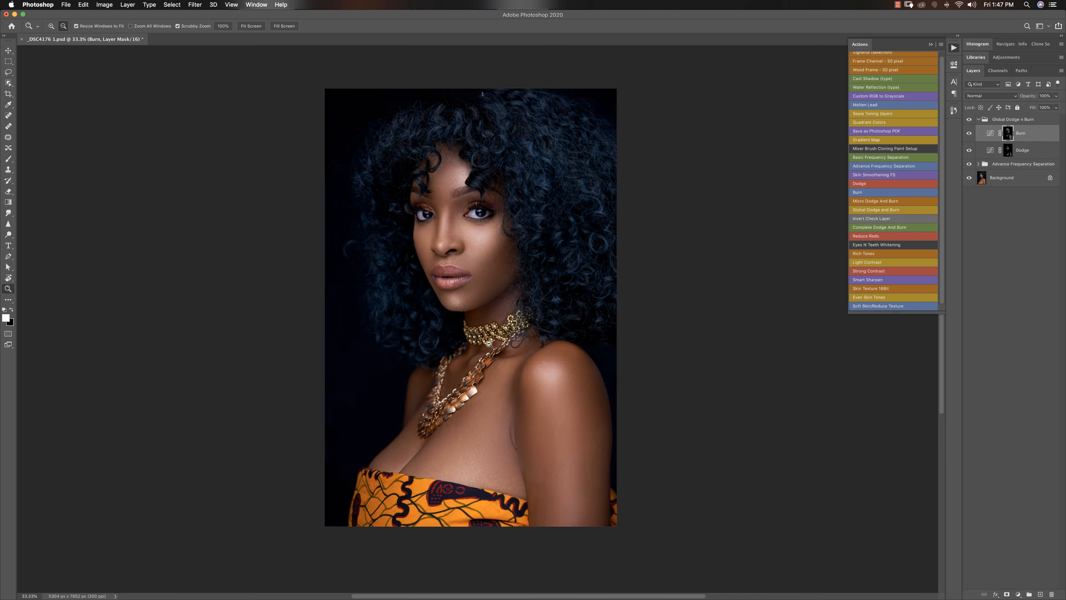
pyautogui.keyDown('alt'); pyautogui.click(487, 362); pyautogui.keyUp('alt')
pyautogui.keyDown('alt'); pyautogui.click(484, 376); pyautogui.keyUp('alt')
pyautogui.press('super+plus')
pyautogui.press('super+plus')
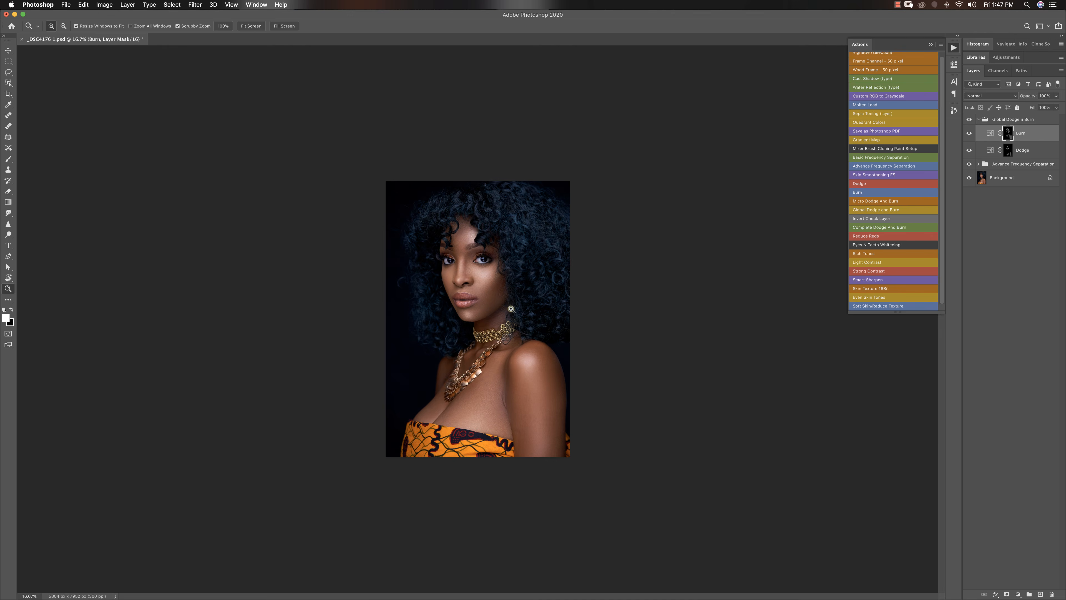
pyautogui.press('b')
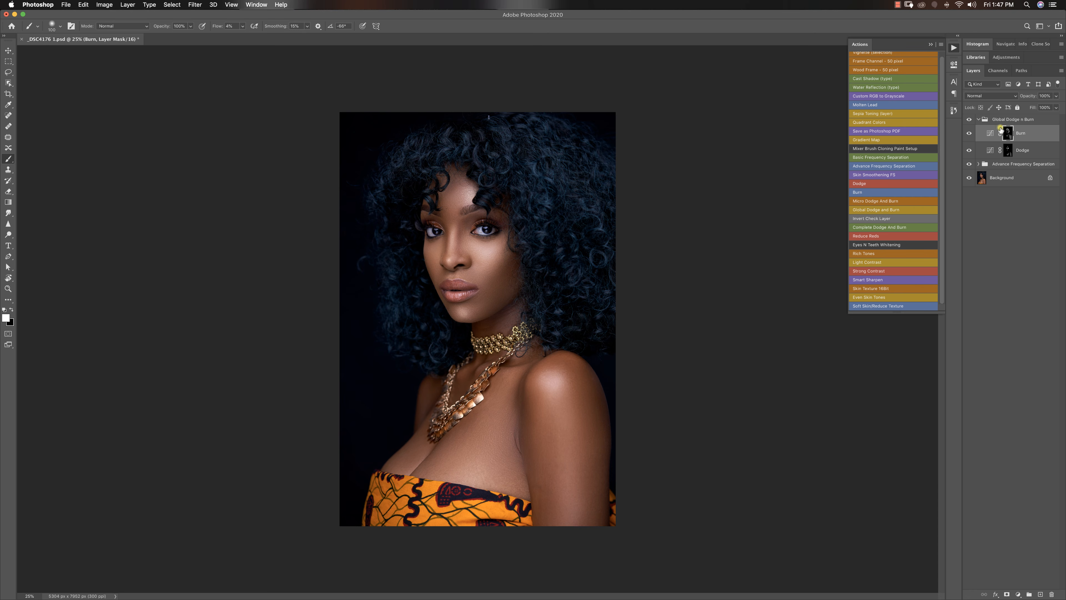
# Set the Brush tool to paint with black as the foreground color and 19% flow
pyautogui.rightClick(9, 158)
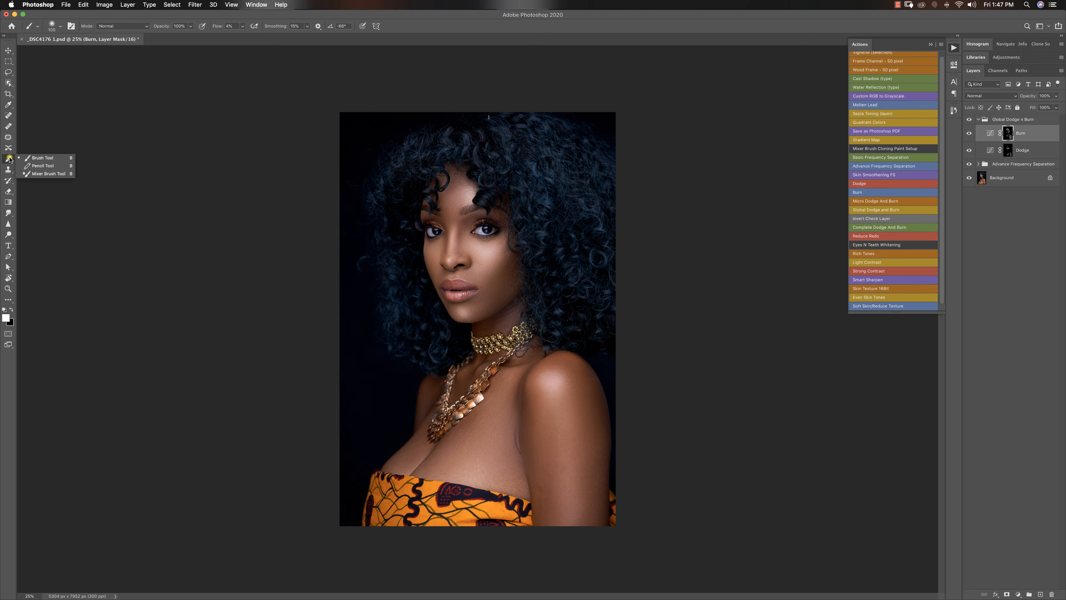
pyautogui.click(8, 150)
pyautogui.click(8, 159)
pyautogui.press('x')
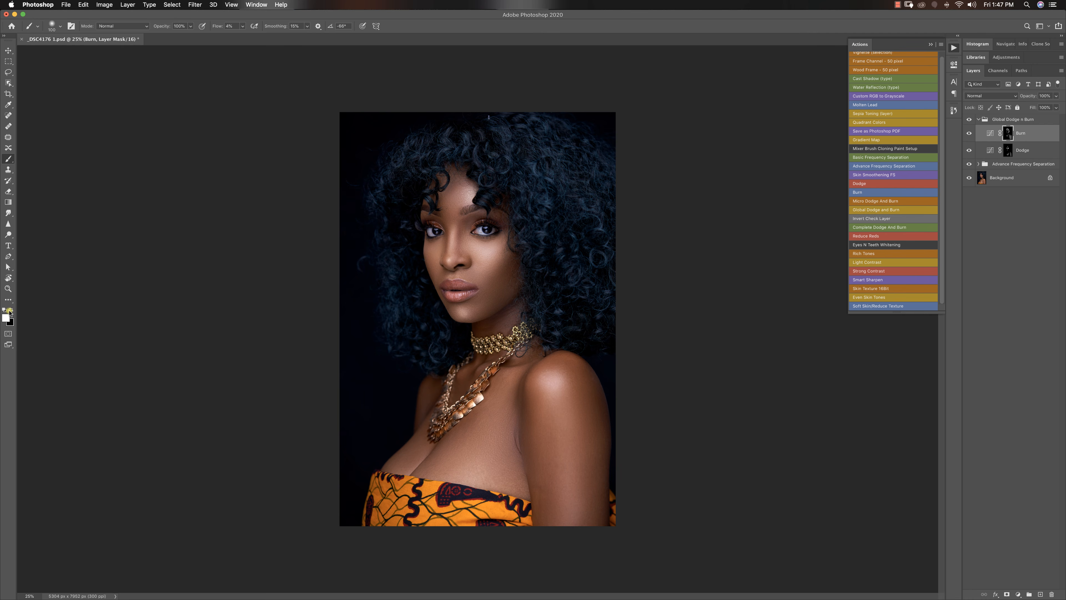
pyautogui.click(241, 27)
pyautogui.click(242, 27)
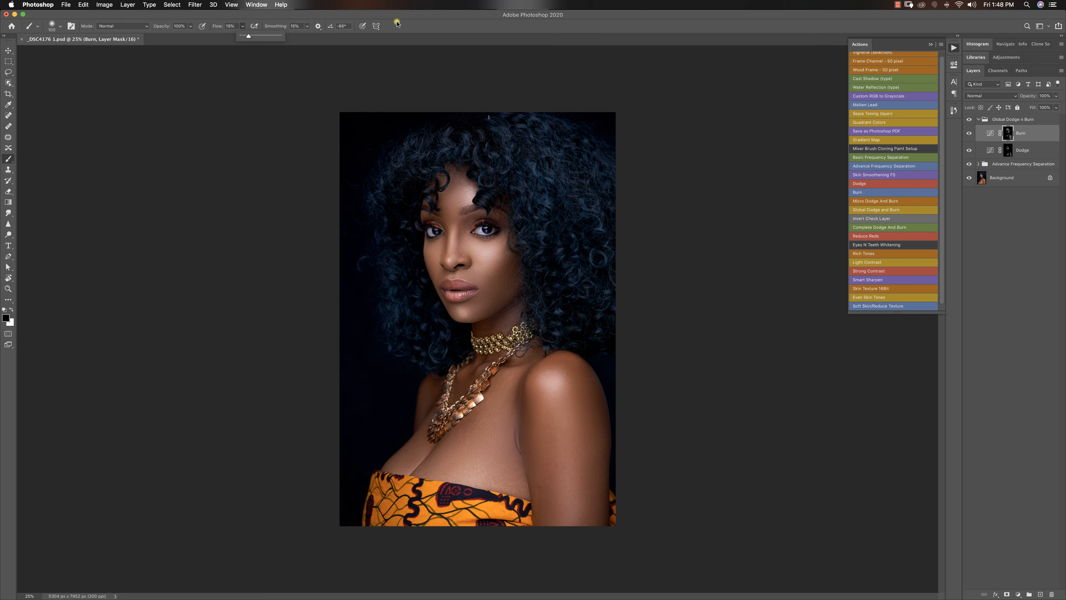
pyautogui.click(424, 26)
# Collapse the Global Dodge n Burn group and compare the portrait with it hidden and shown
pyautogui.click(969, 121)
pyautogui.click(970, 120)
pyautogui.click(8, 51)
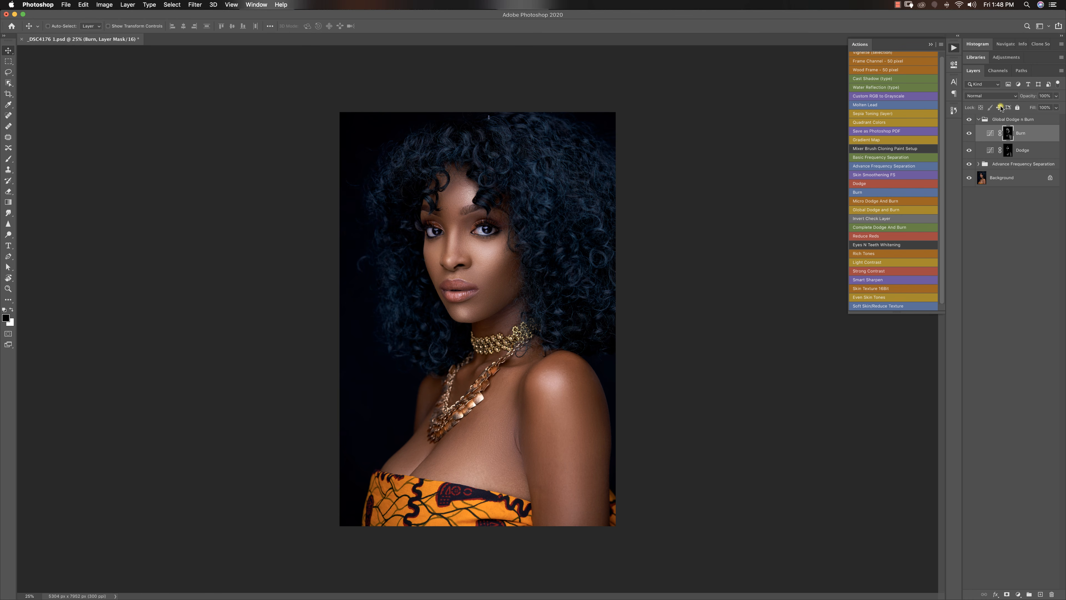
pyautogui.click(979, 121)
pyautogui.click(969, 120)
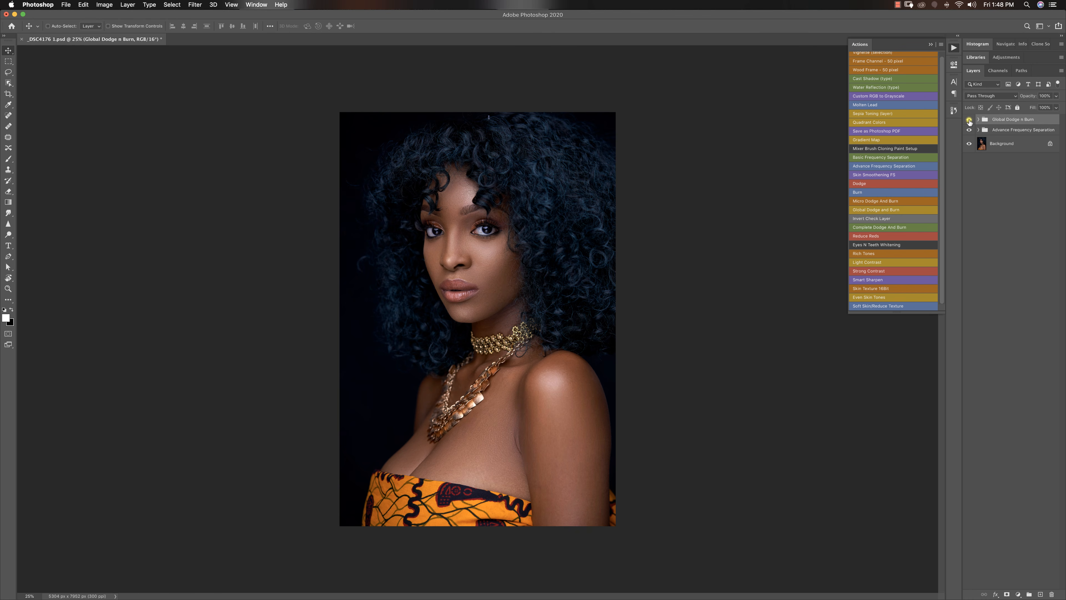
pyautogui.click(969, 120)
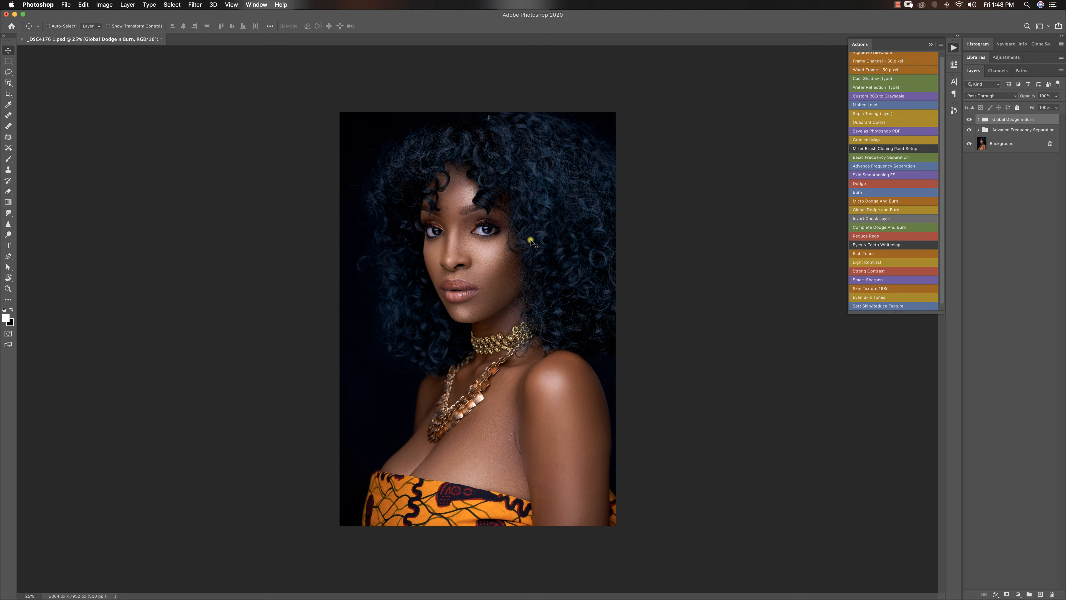
# Add a Levels adjustment layer above the groups with the input black point at 7 and white point at 234
pyautogui.click(1016, 593)
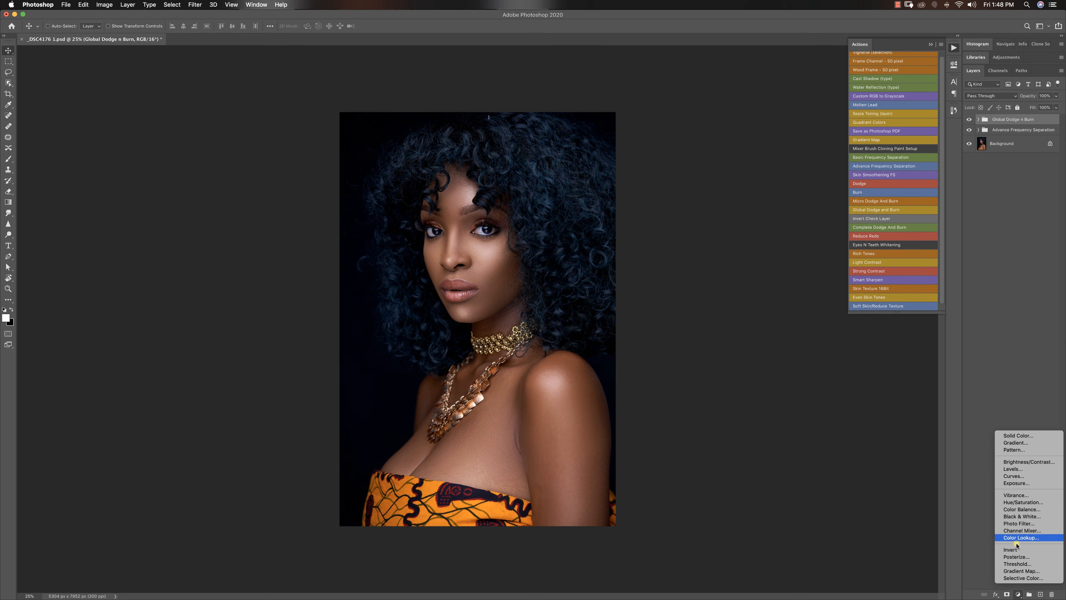
pyautogui.click(1011, 471)
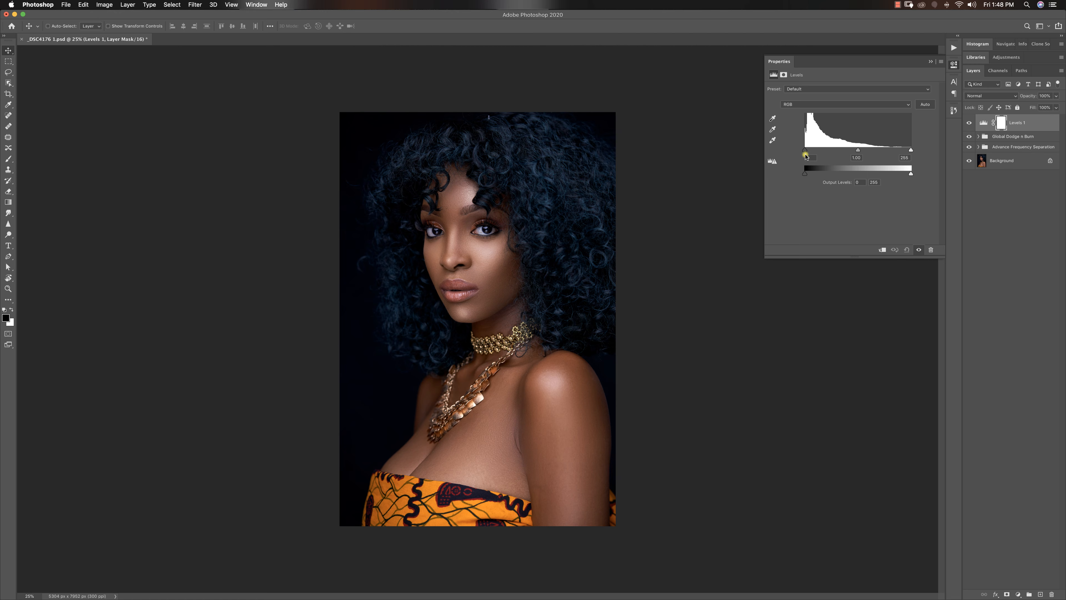
pyautogui.moveTo(808, 152)
pyautogui.mouseDown()
pyautogui.moveTo(822, 154)
pyautogui.moveTo(799, 152)
pyautogui.moveTo(809, 154)
pyautogui.mouseUp()
pyautogui.moveTo(909, 152); pyautogui.dragTo(898, 151)
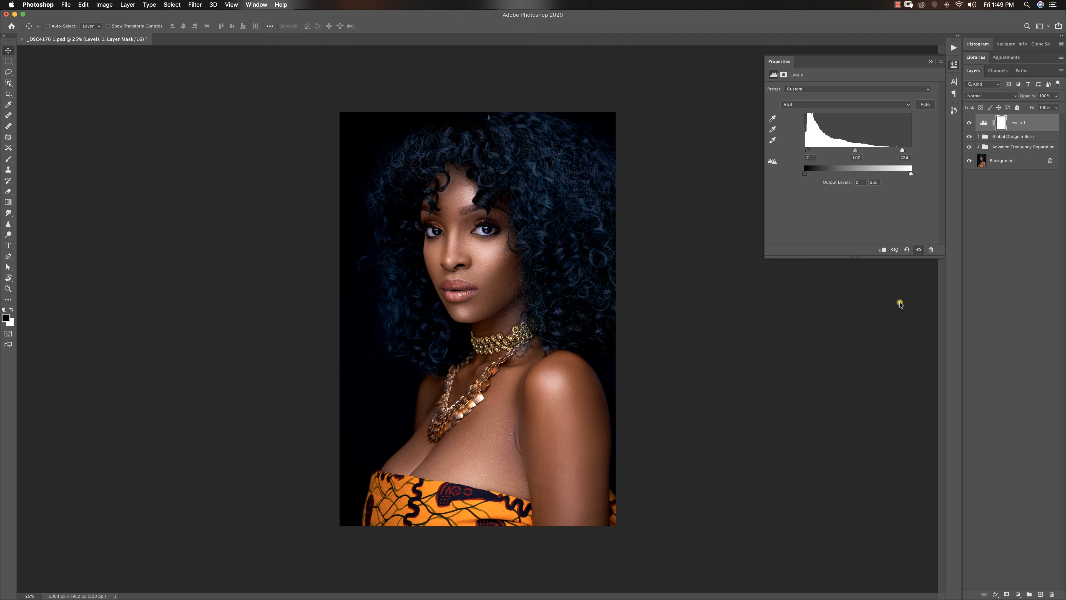
# Add a Selective Color adjustment layer and shift the Blues so the hair turns from blue to teal
pyautogui.click(1018, 594)
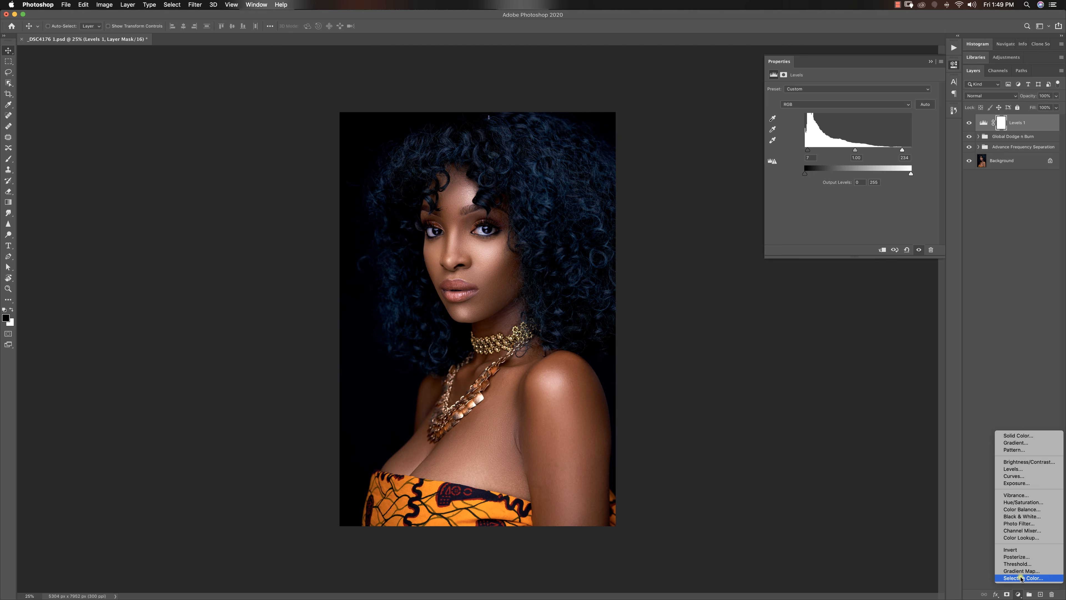
pyautogui.click(1021, 578)
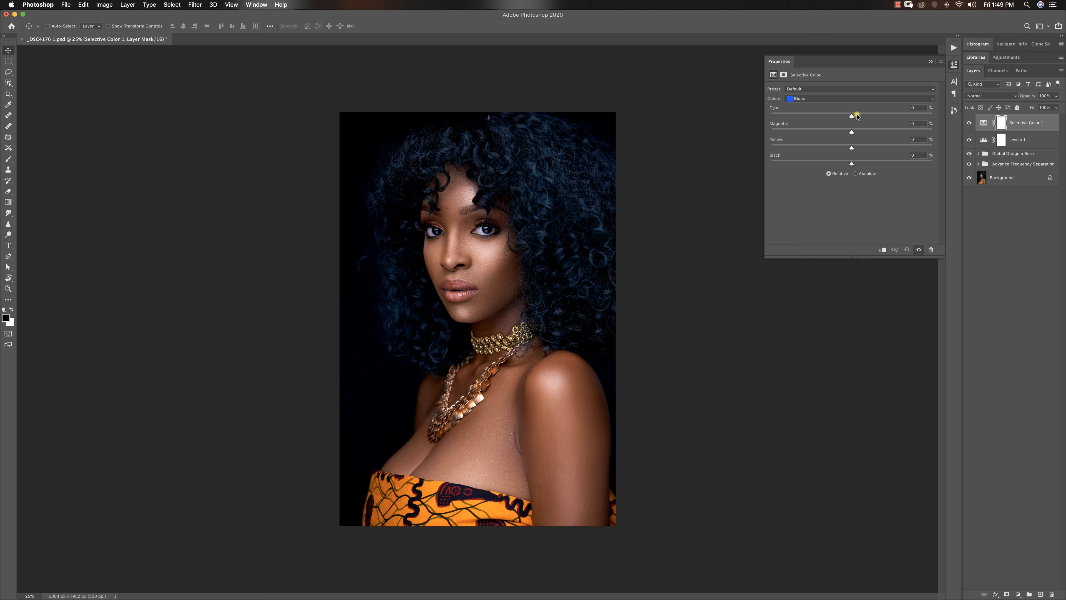
pyautogui.moveTo(852, 118); pyautogui.dragTo(926, 119)
pyautogui.moveTo(851, 131); pyautogui.dragTo(918, 147)
pyautogui.click(930, 61)
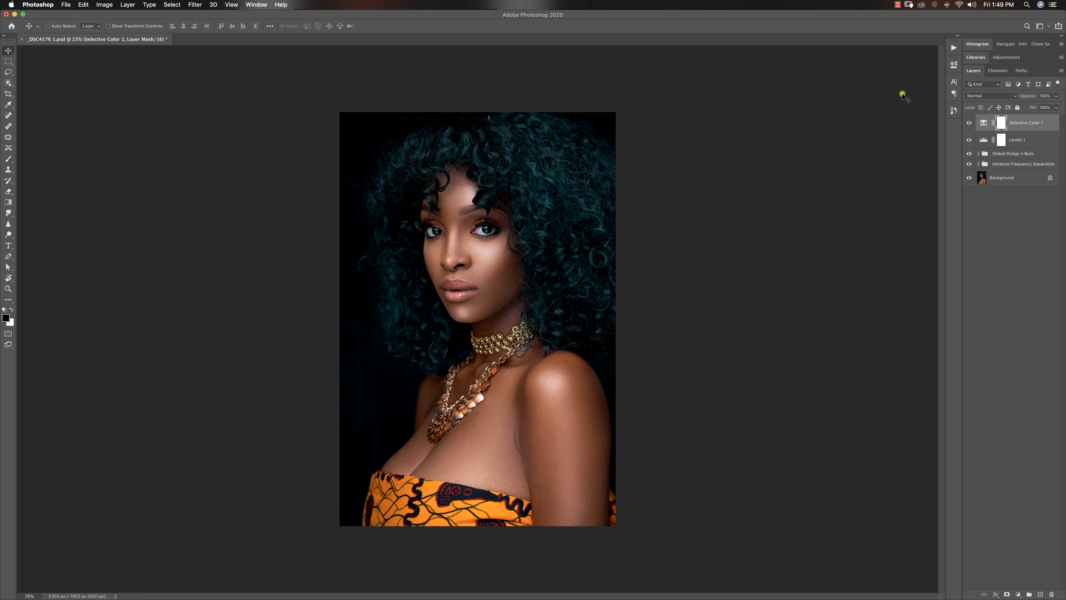
# Change the brush flow and paint black over both eyes on the Selective Color mask to remove the teal shift
pyautogui.press('z')
pyautogui.moveTo(432, 227); pyautogui.dragTo(491, 181)
pyautogui.press('v')
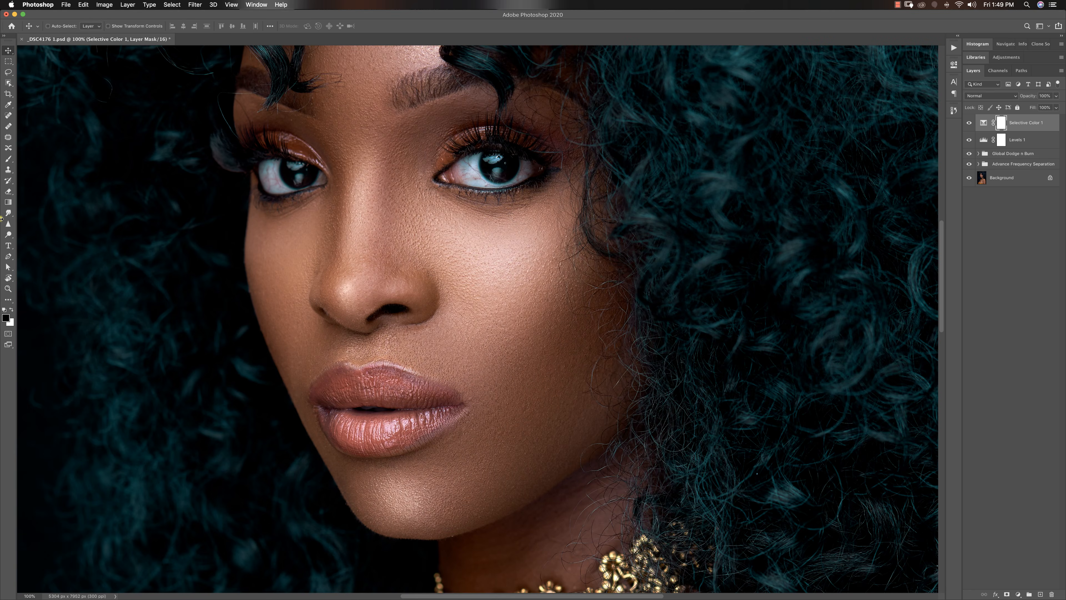
pyautogui.click(9, 158)
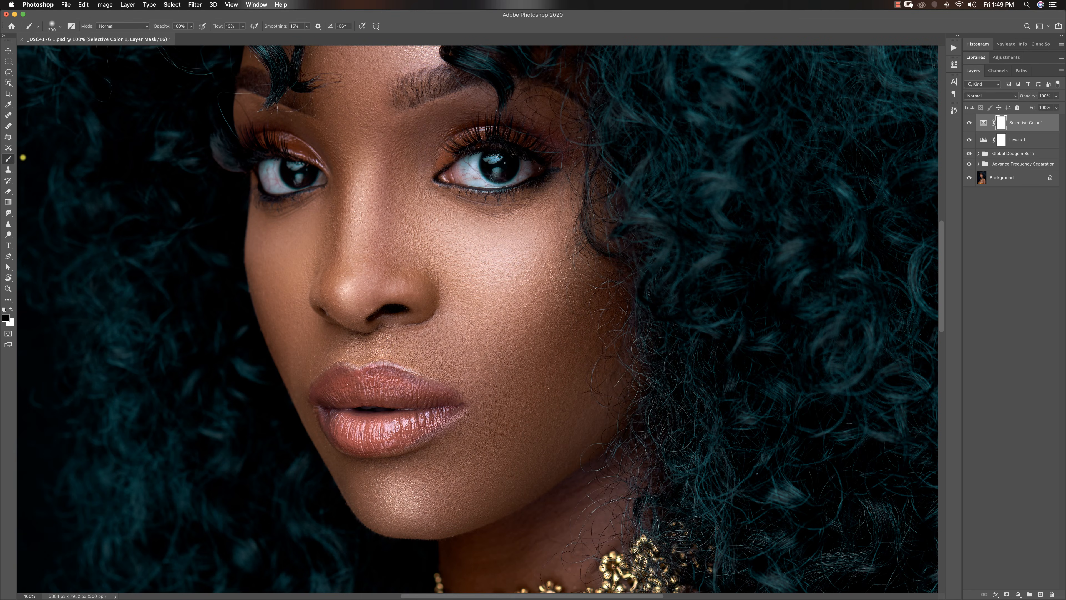
pyautogui.click(243, 26)
pyautogui.moveTo(243, 39); pyautogui.dragTo(407, 30)
pyautogui.press('[')
pyautogui.press('[')
pyautogui.press('[')
pyautogui.press('[')
pyautogui.moveTo(464, 168); pyautogui.dragTo(456, 181)
pyautogui.moveTo(297, 183)
pyautogui.mouseDown()
pyautogui.moveTo(278, 169)
pyautogui.moveTo(283, 188)
pyautogui.mouseUp()
pyautogui.press('z')
pyautogui.keyDown('alt'); pyautogui.click(536, 251); pyautogui.keyUp('alt')
pyautogui.keyDown('alt'); pyautogui.click(537, 256); pyautogui.keyUp('alt')
pyautogui.keyDown('alt'); pyautogui.click(542, 269); pyautogui.keyUp('alt')
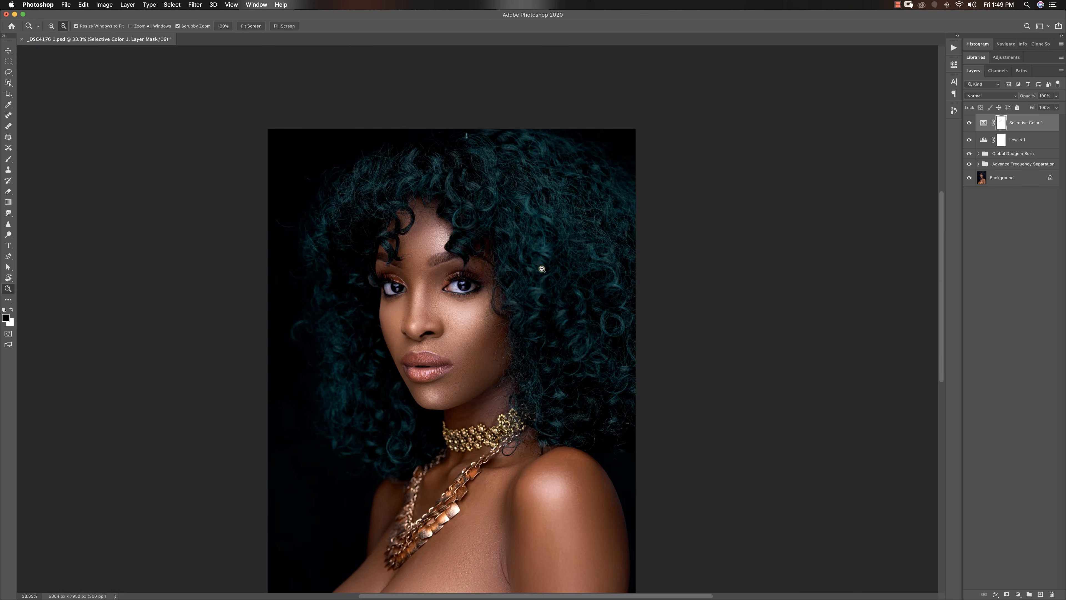
# Compare the whole retouched portrait with the original Background layer shown alone
pyautogui.keyDown('alt'); pyautogui.click(542, 269); pyautogui.keyUp('alt')
pyautogui.keyDown('alt'); pyautogui.click(526, 288); pyautogui.keyUp('alt')
pyautogui.keyDown('alt'); pyautogui.click(414, 374); pyautogui.keyUp('alt')
pyautogui.keyDown('alt'); pyautogui.click(421, 376); pyautogui.keyUp('alt')
pyautogui.click(556, 329)
pyautogui.click(499, 333)
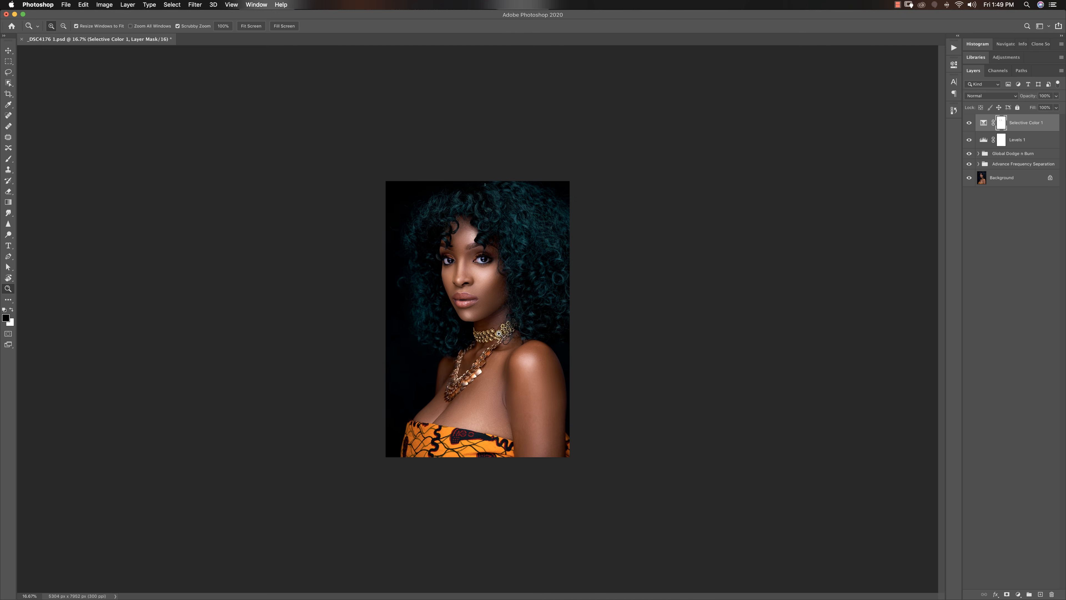
pyautogui.click(498, 333)
pyautogui.keyDown('alt'); pyautogui.click(525, 342); pyautogui.keyUp('alt')
pyautogui.press('b')
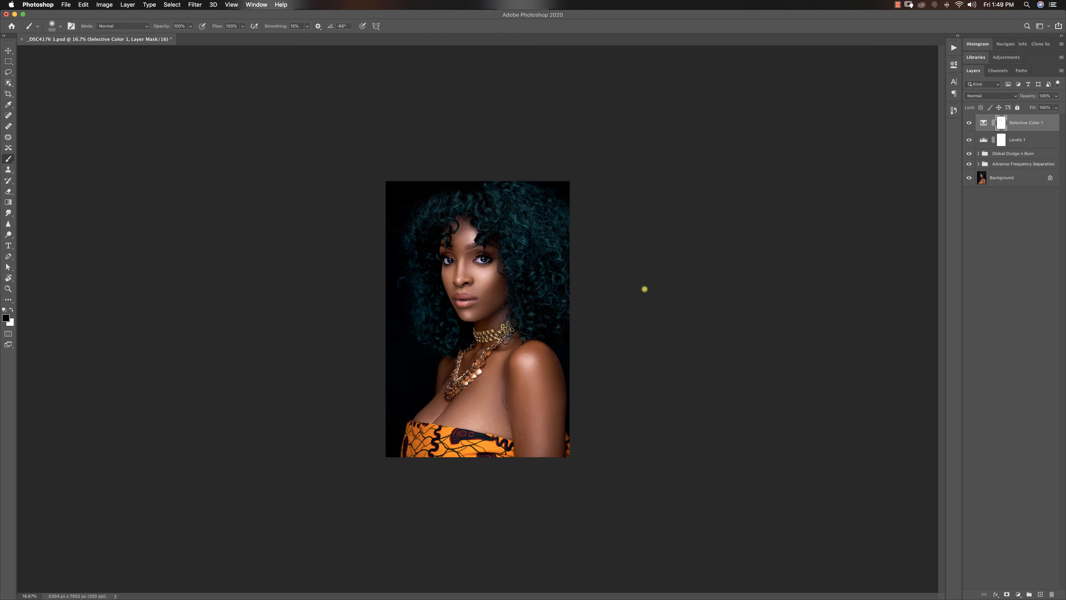
pyautogui.keyDown('alt'); pyautogui.click(969, 179); pyautogui.keyUp('alt')
pyautogui.keyDown('alt'); pyautogui.click(969, 180); pyautogui.keyUp('alt')
pyautogui.keyDown('alt'); pyautogui.click(969, 180); pyautogui.keyUp('alt')
pyautogui.keyDown('alt'); pyautogui.click(970, 179); pyautogui.keyUp('alt')
pyautogui.press('super+plus')
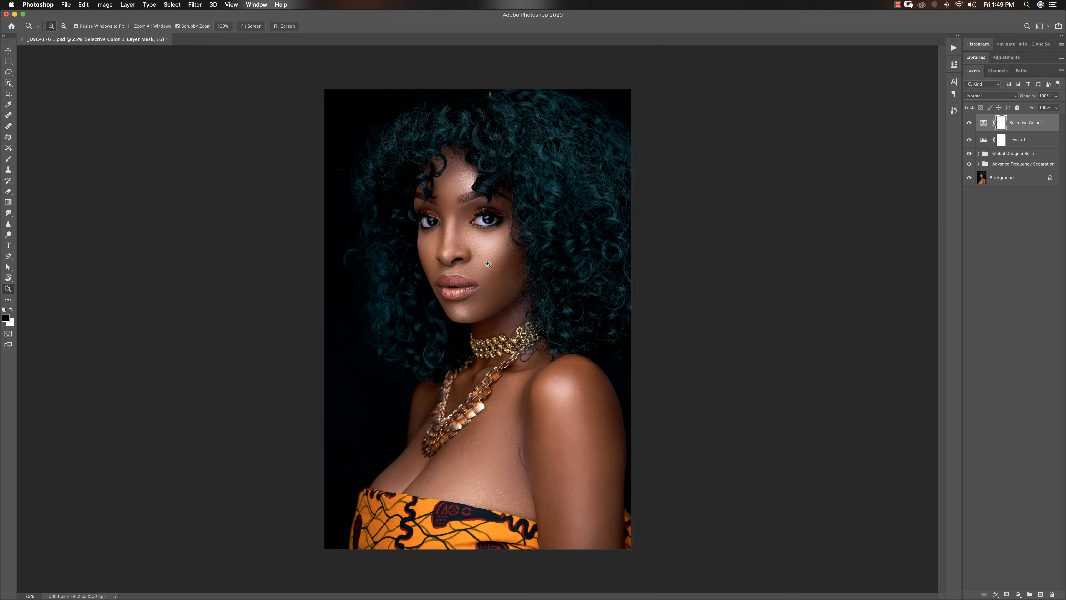
# Run the Rich Tones action and lower the opacity of its Multiply layer to about 25%
pyautogui.click(953, 47)
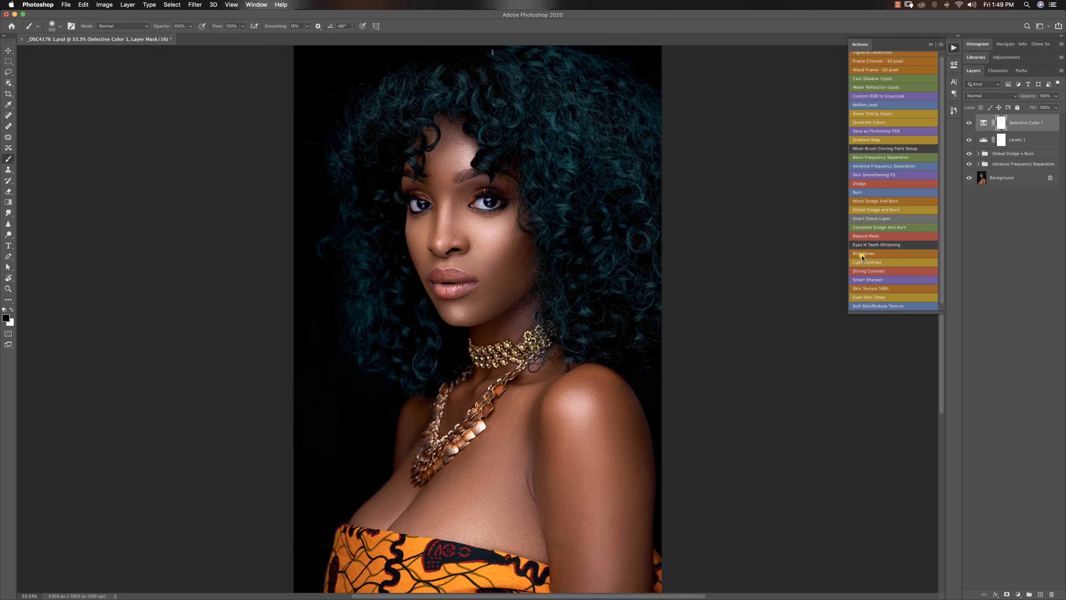
pyautogui.click(860, 254)
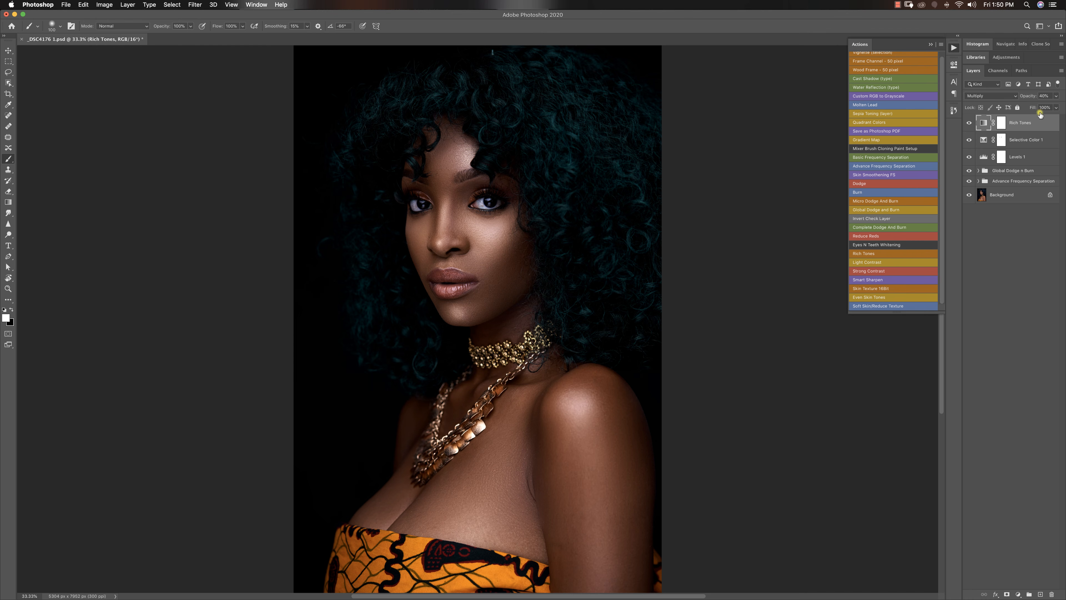
pyautogui.click(1056, 96)
pyautogui.moveTo(1037, 105); pyautogui.dragTo(1032, 108)
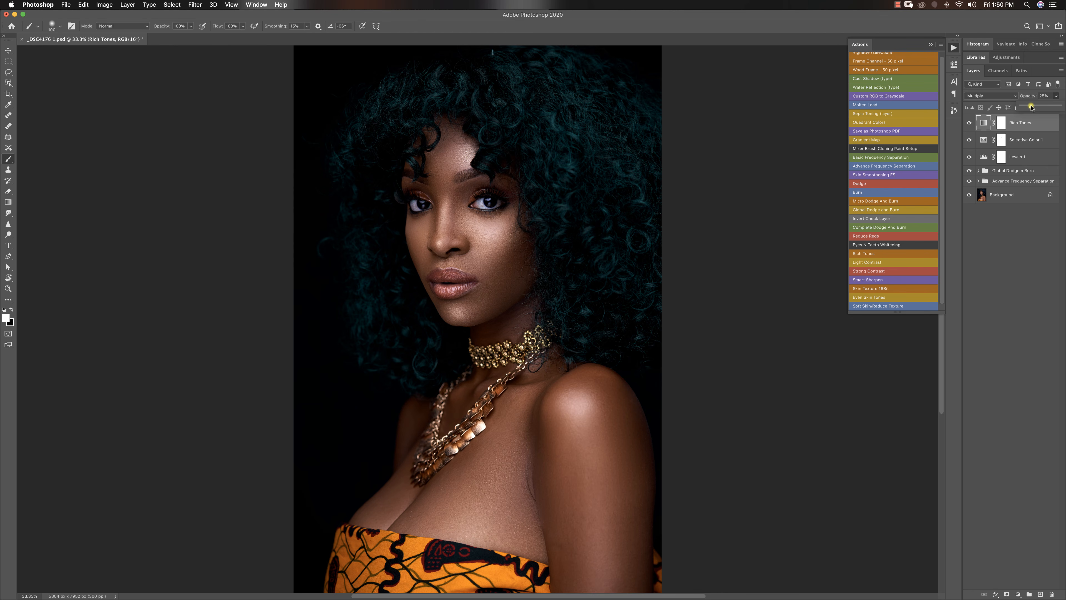
# Paint black over the hair on the Rich Tones layer mask with an enlarged brush to remove the darkening there
pyautogui.press('z')
pyautogui.keyDown('alt'); pyautogui.click(530, 241); pyautogui.keyUp('alt')
pyautogui.keyDown('alt'); pyautogui.click(529, 240); pyautogui.keyUp('alt')
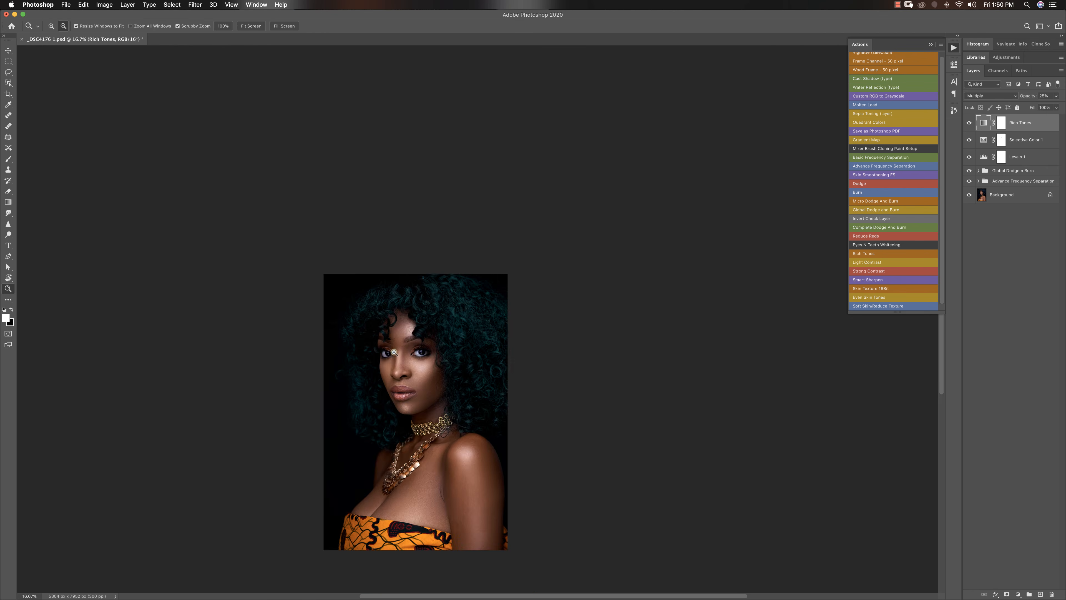
pyautogui.keyDown('alt'); pyautogui.click(401, 355); pyautogui.keyUp('alt')
pyautogui.click(470, 354)
pyautogui.press('b')
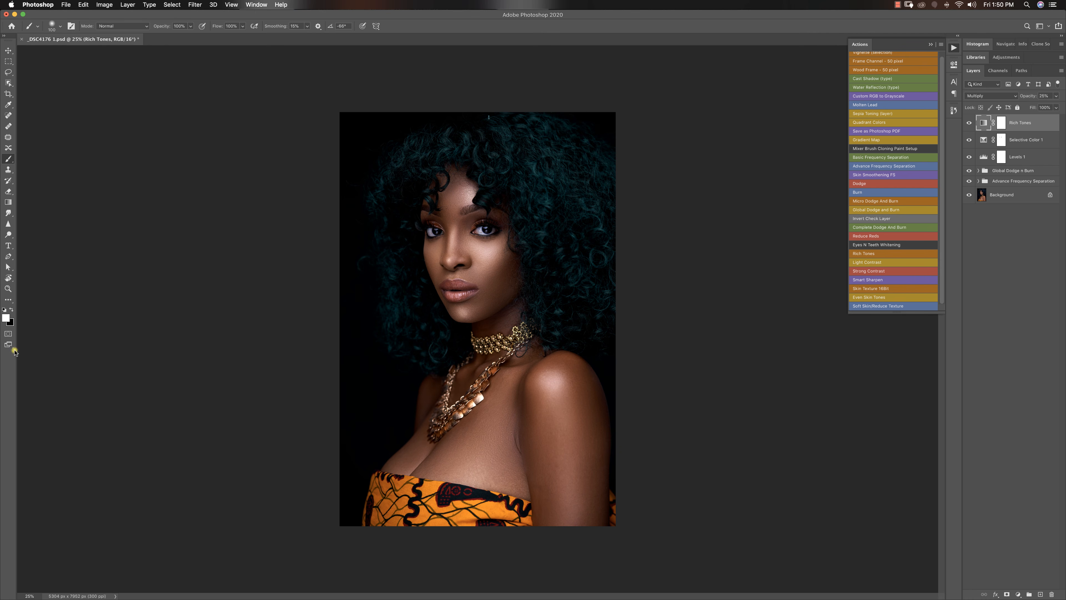
pyautogui.click(9, 310)
pyautogui.press(']')
pyautogui.press(']')
pyautogui.press(']')
pyautogui.press(']')
pyautogui.click(1002, 122)
pyautogui.press(']')
pyautogui.press(']')
pyautogui.press(']')
pyautogui.press(']')
pyautogui.press(']')
pyautogui.press(']')
pyautogui.press(']')
pyautogui.press(']')
pyautogui.press(']')
pyautogui.press(']')
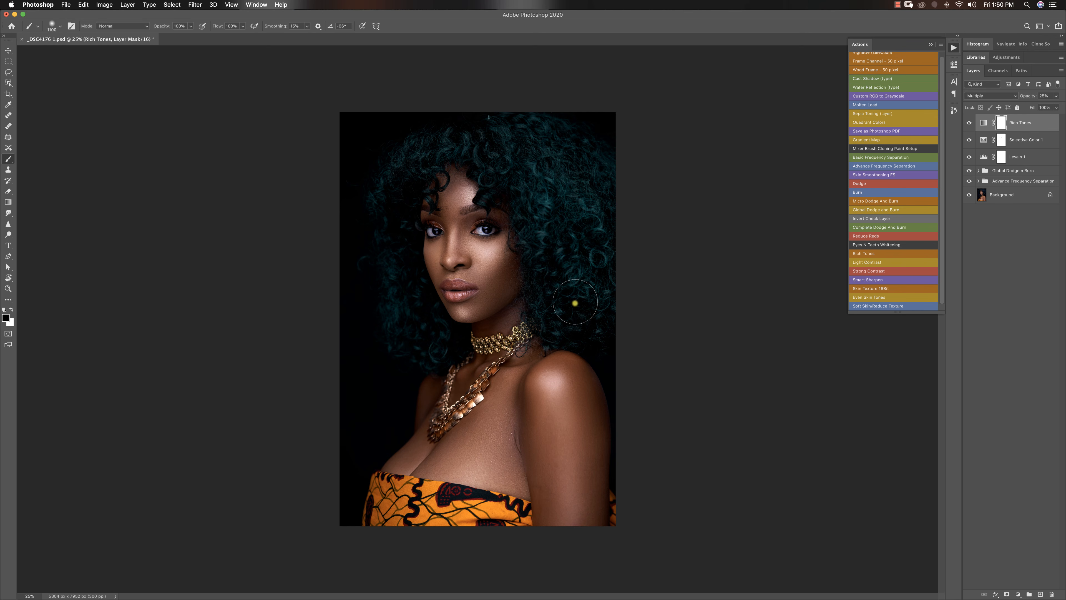
pyautogui.moveTo(534, 153)
pyautogui.mouseDown()
pyautogui.moveTo(586, 273)
pyautogui.moveTo(530, 183)
pyautogui.mouseUp()
pyautogui.press('[')
pyautogui.press('[')
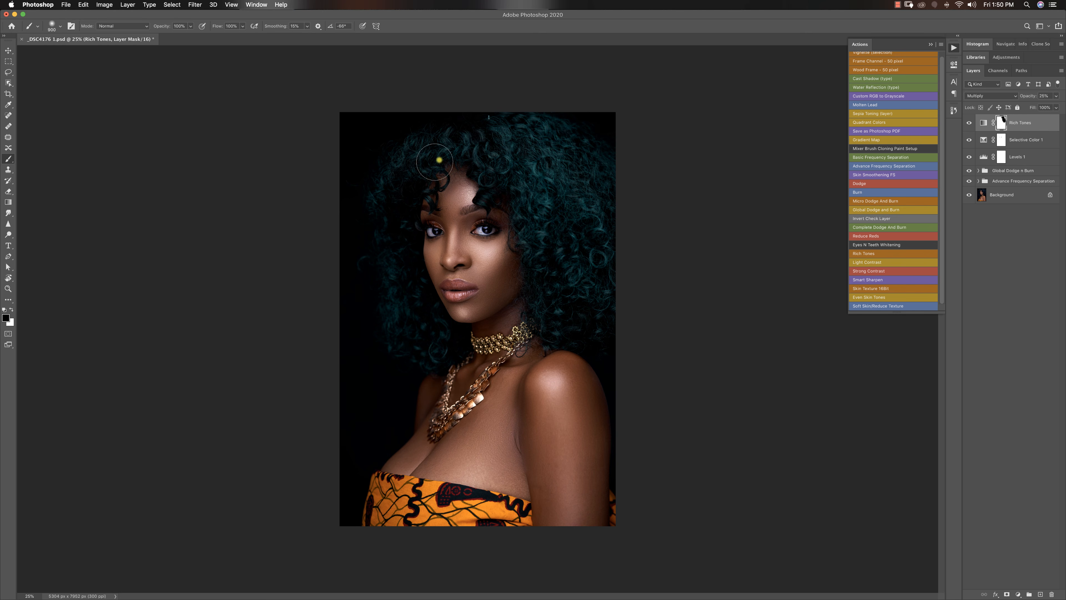
pyautogui.moveTo(434, 162)
pyautogui.mouseDown()
pyautogui.moveTo(395, 206)
pyautogui.moveTo(387, 257)
pyautogui.mouseUp()
# Compare the portrait with the Rich Tones layer hidden and shown, and with the original Background layer alone
pyautogui.click(970, 122)
pyautogui.click(970, 122)
pyautogui.click(972, 124)
pyautogui.click(972, 124)
pyautogui.keyDown('alt'); pyautogui.click(967, 194); pyautogui.keyUp('alt')
pyautogui.keyDown('alt'); pyautogui.click(967, 196); pyautogui.keyUp('alt')
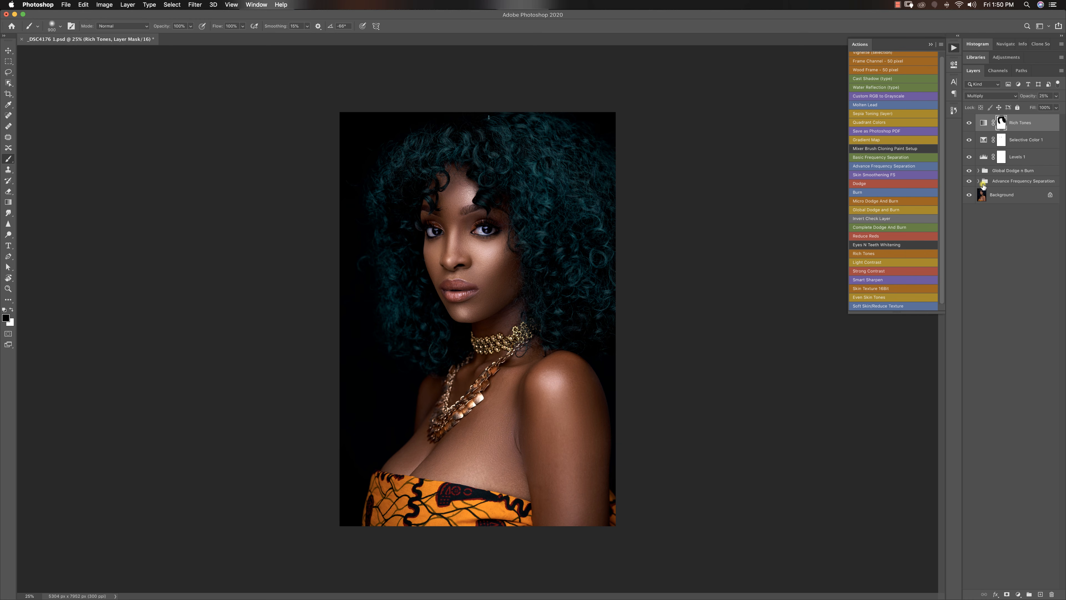